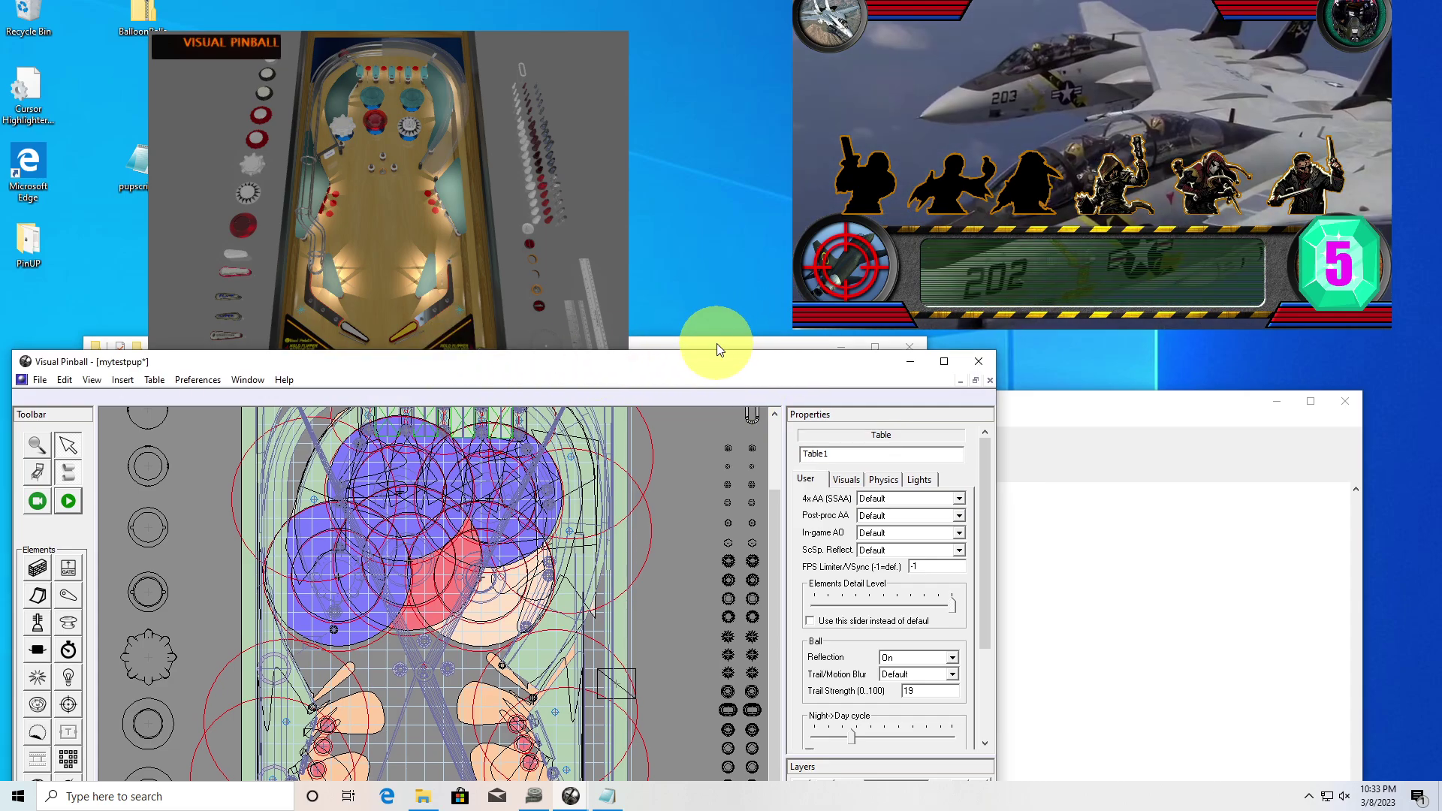
- Review the table script lines 1198–1199 that create the cJewel image and Credits labels
click(1203, 540)
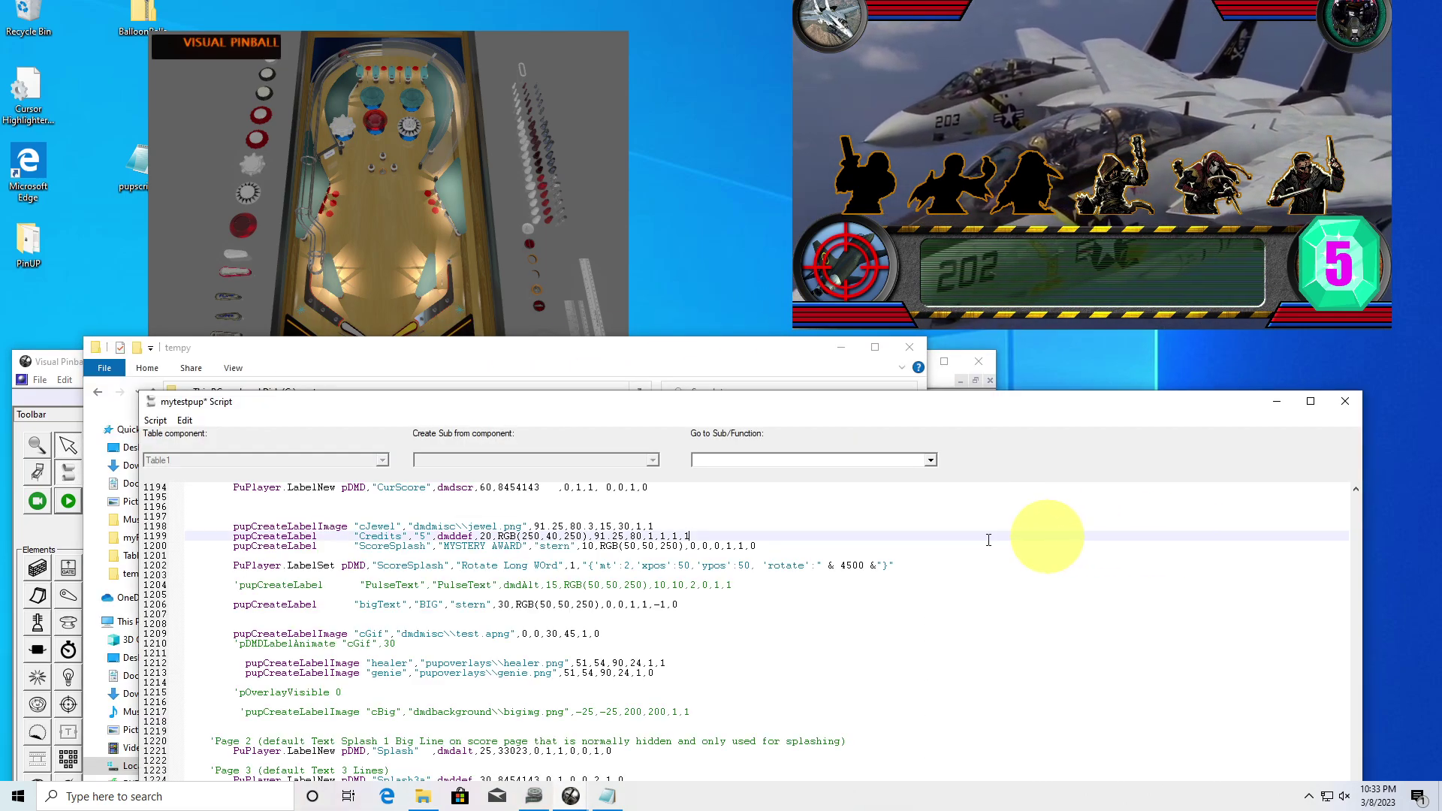
scroll(675, 572, up, 1)
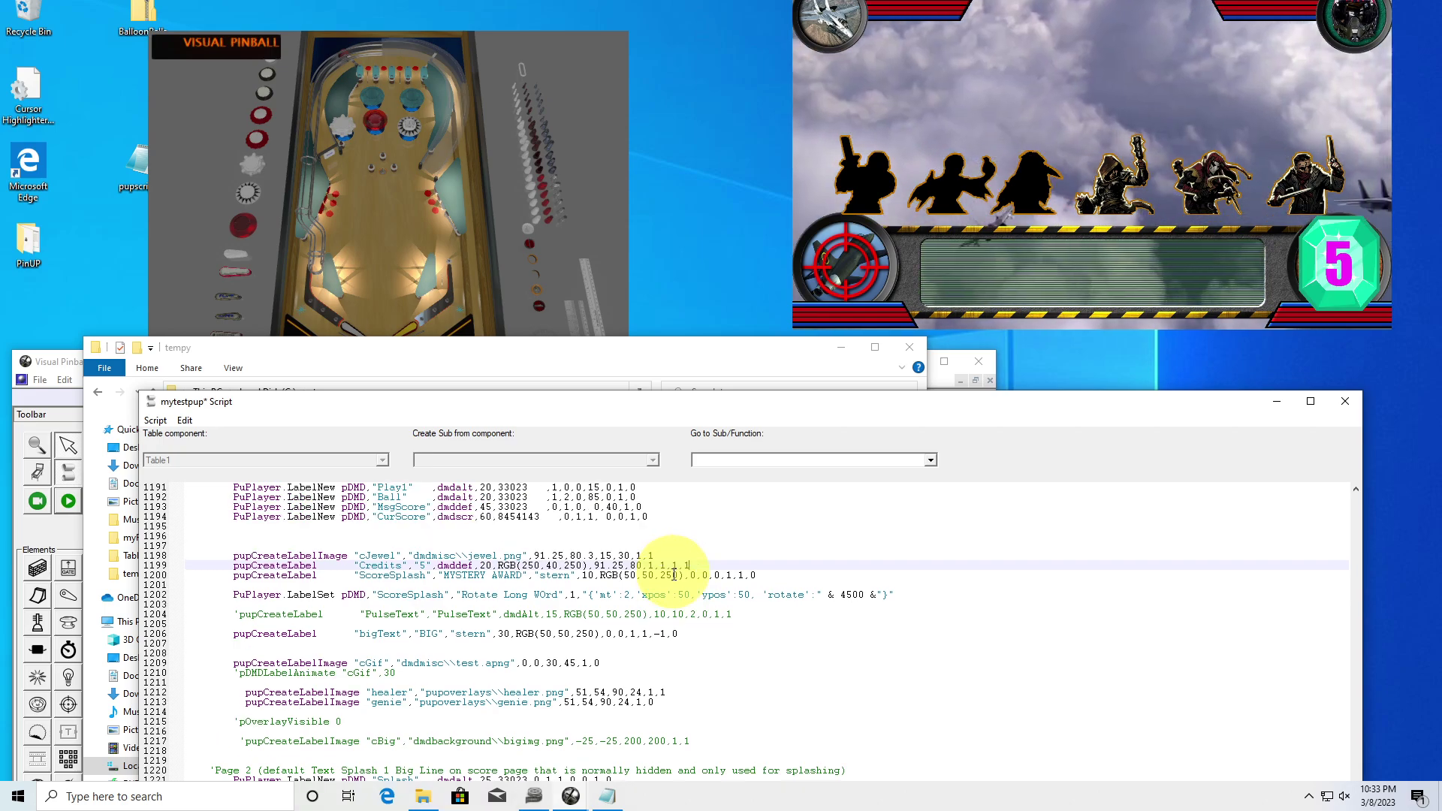
scroll(680, 541, down, 1)
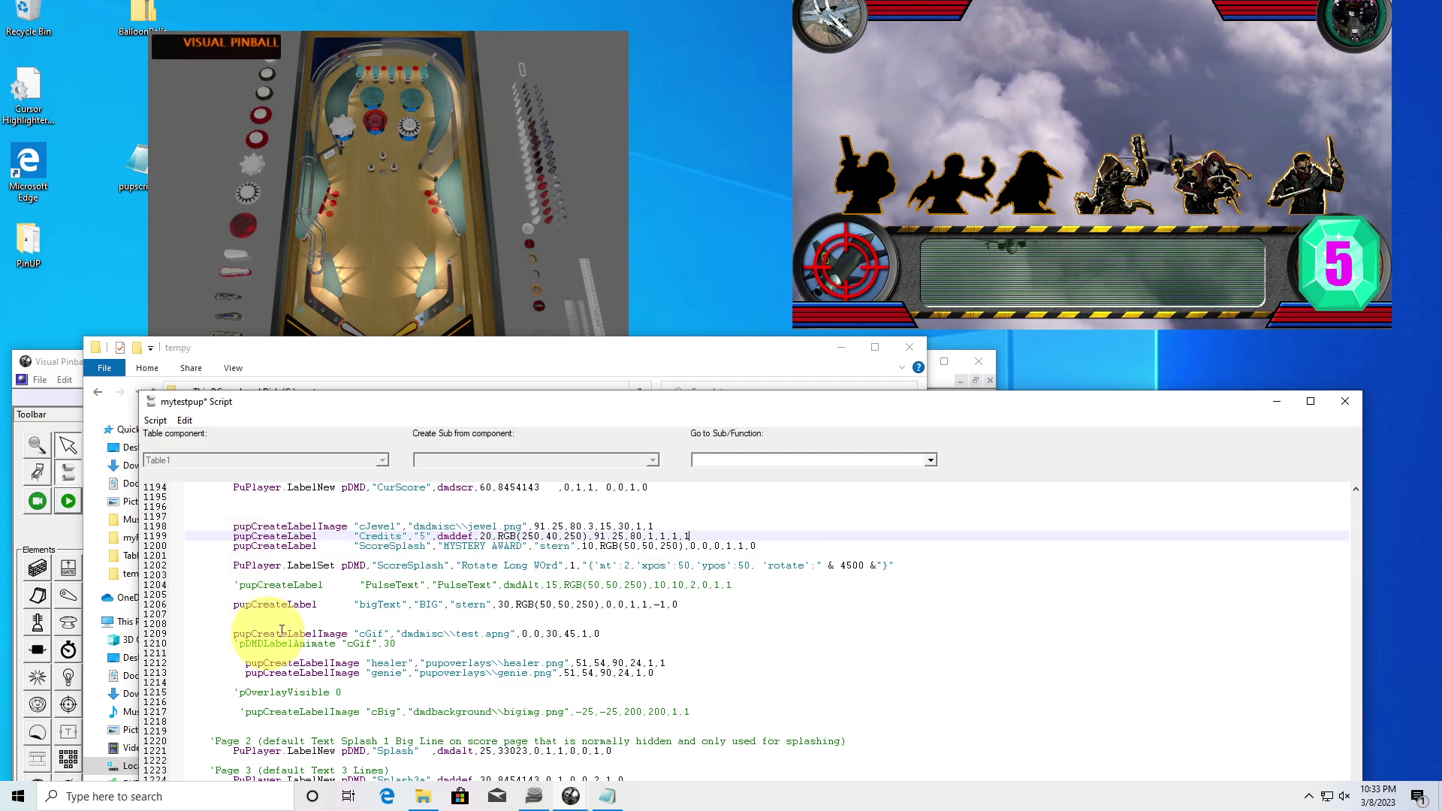
drag(234, 527, 342, 527)
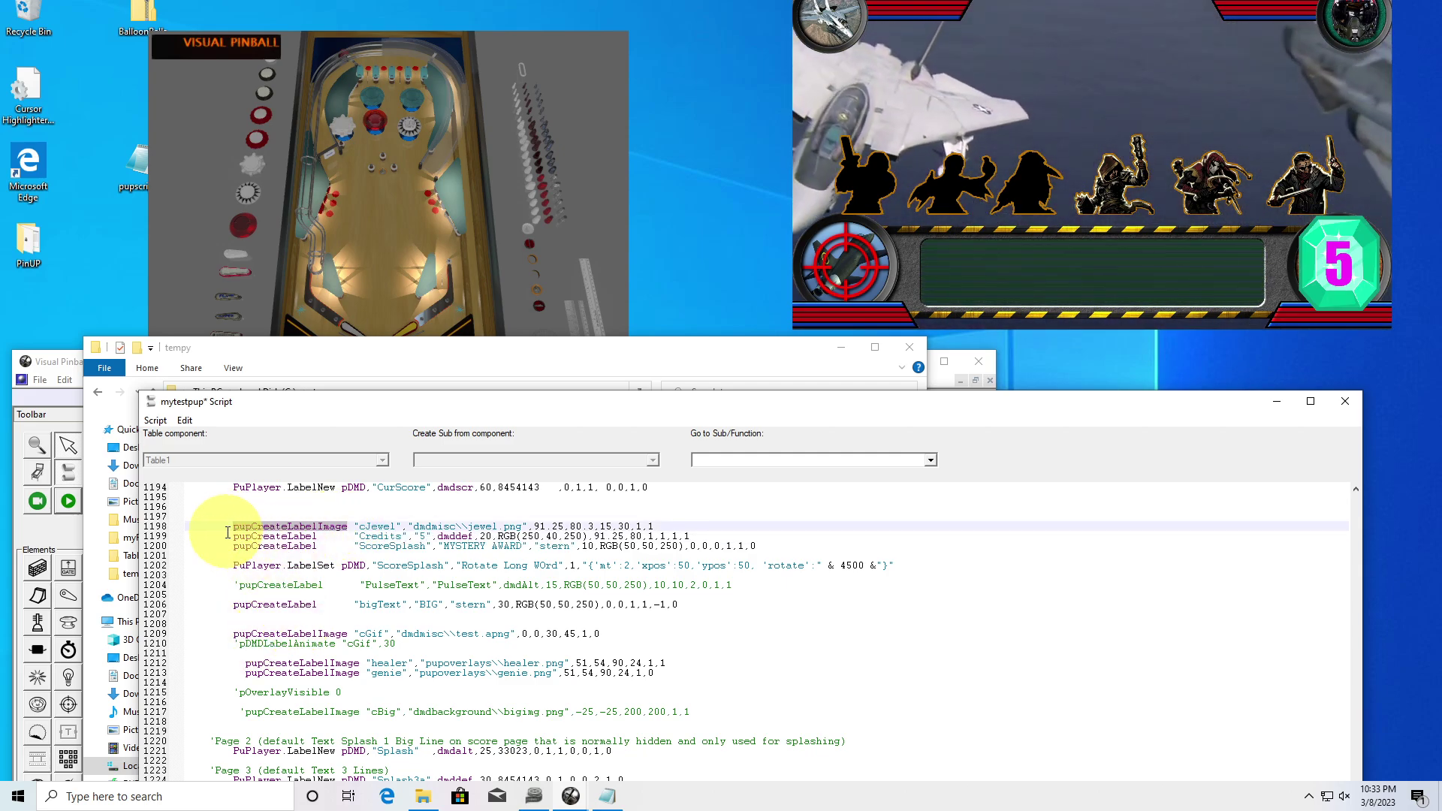
drag(233, 536, 332, 536)
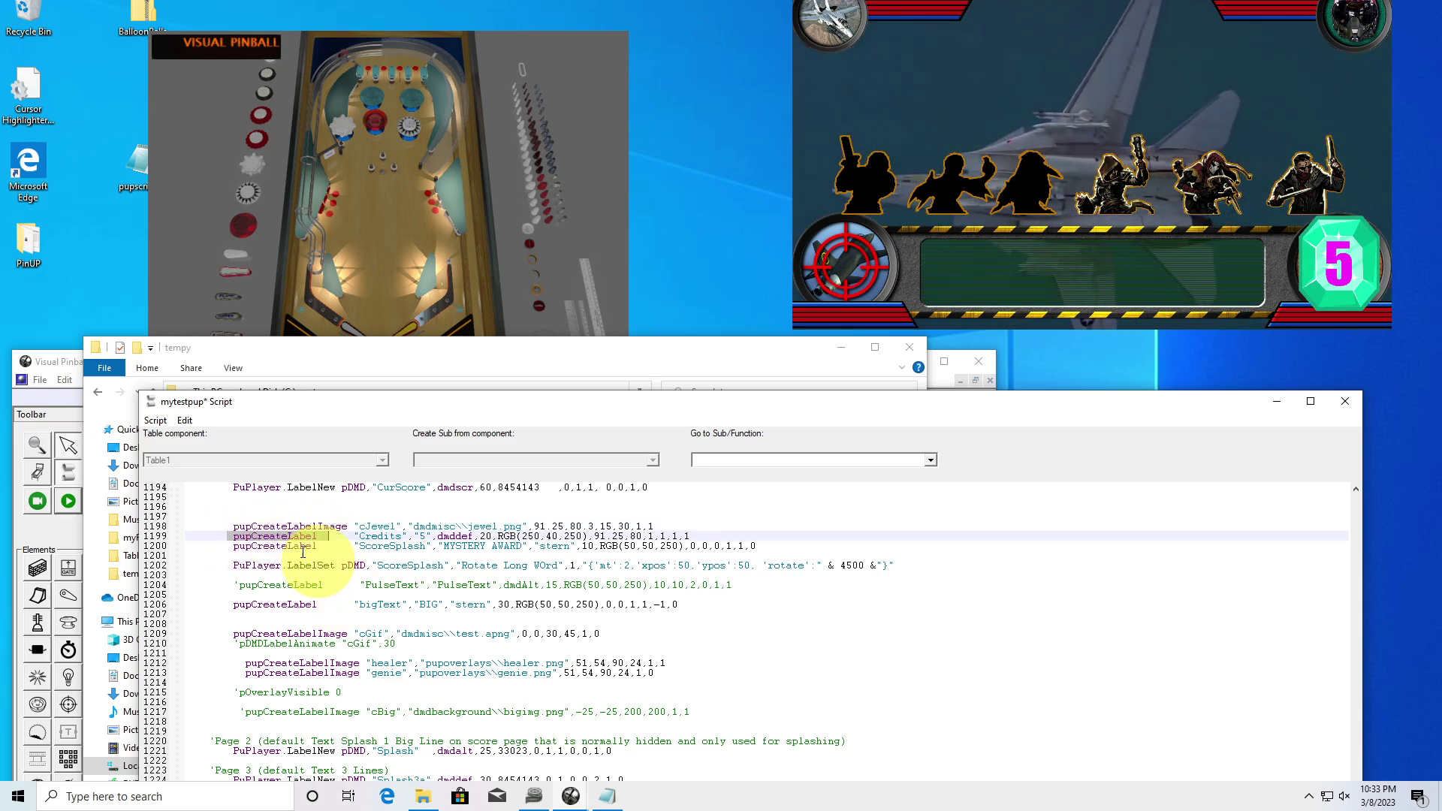
drag(236, 527, 347, 536)
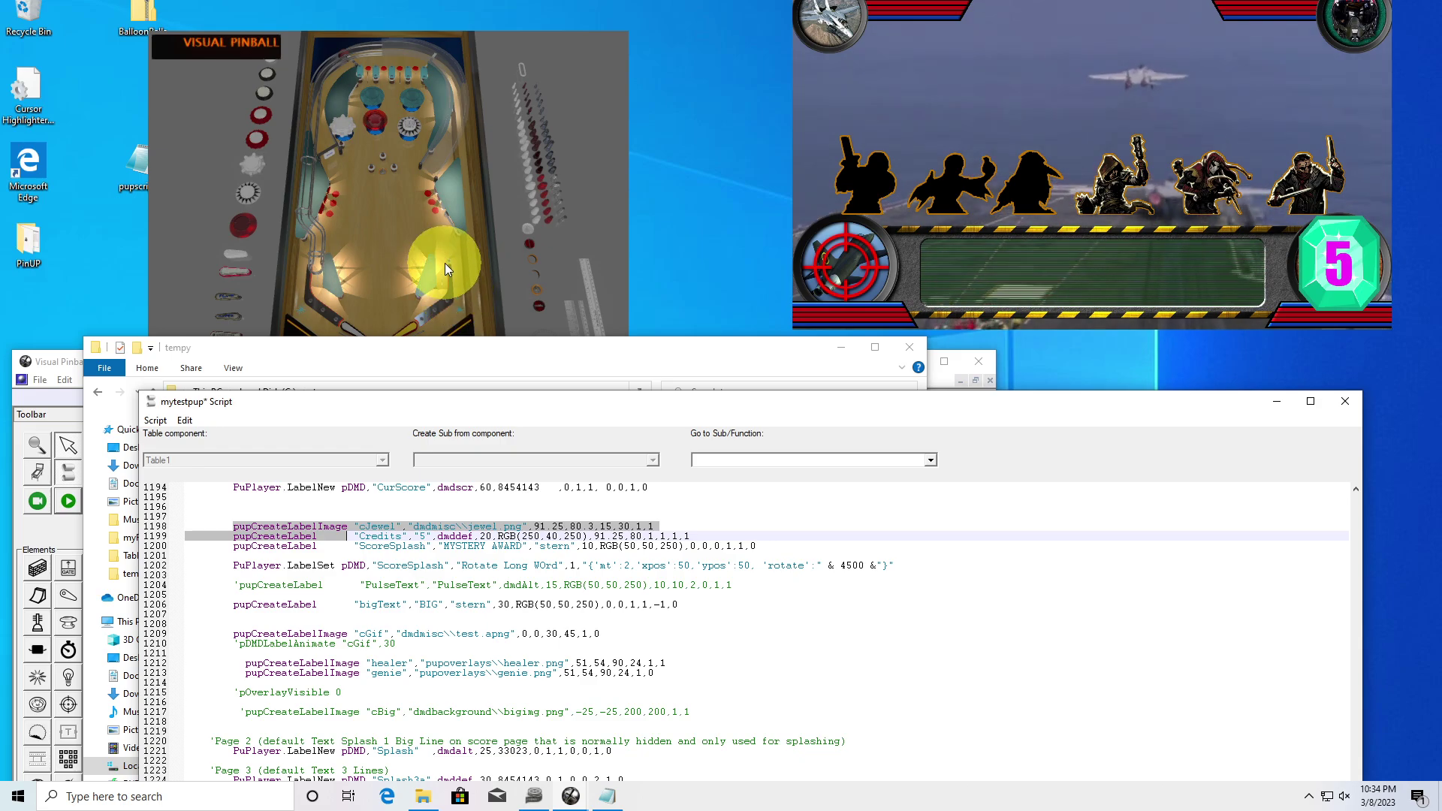
click(715, 355)
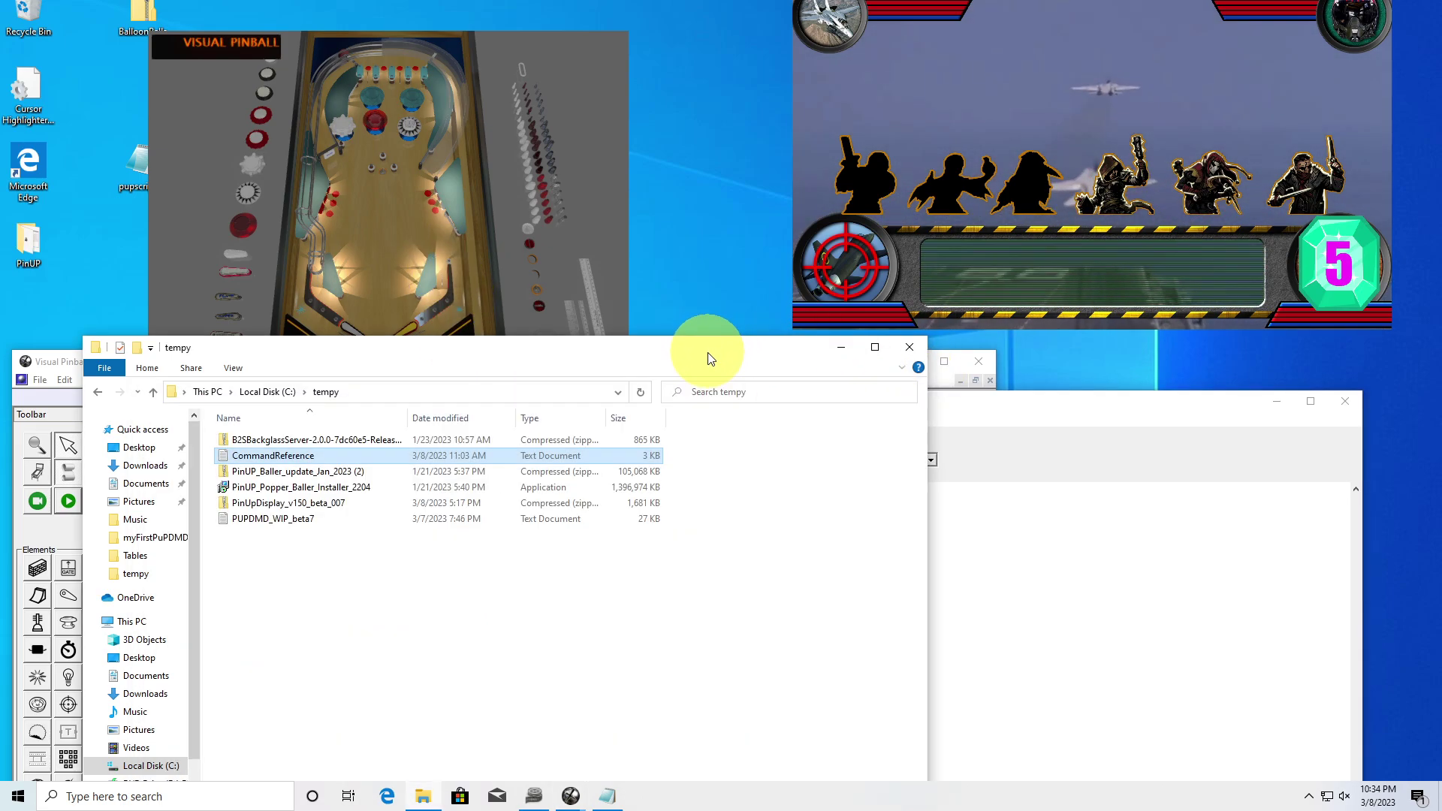
- Select the pDMDLabelHide "credits" line in the CommandReference notes, then return to the running table
click(29, 359)
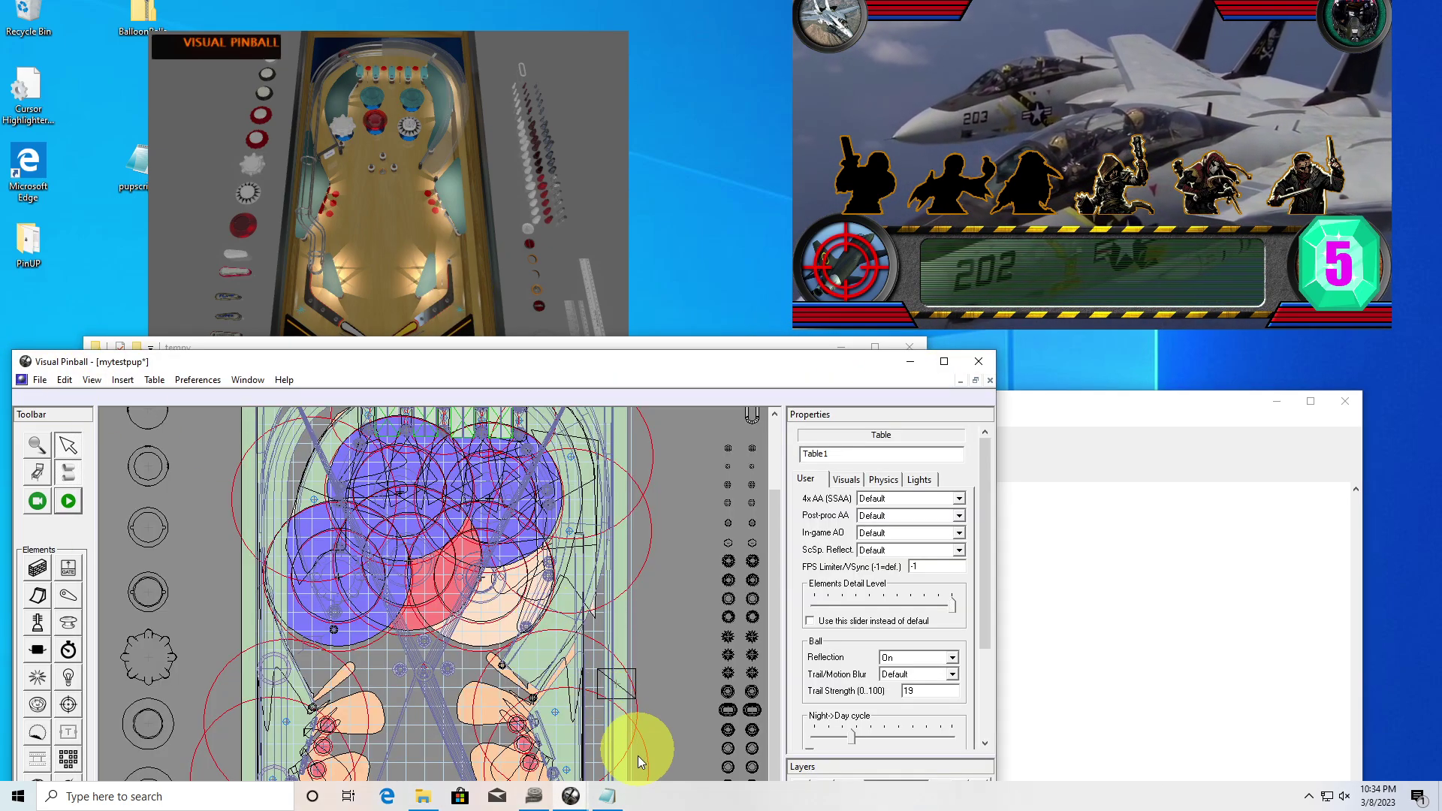
click(620, 797)
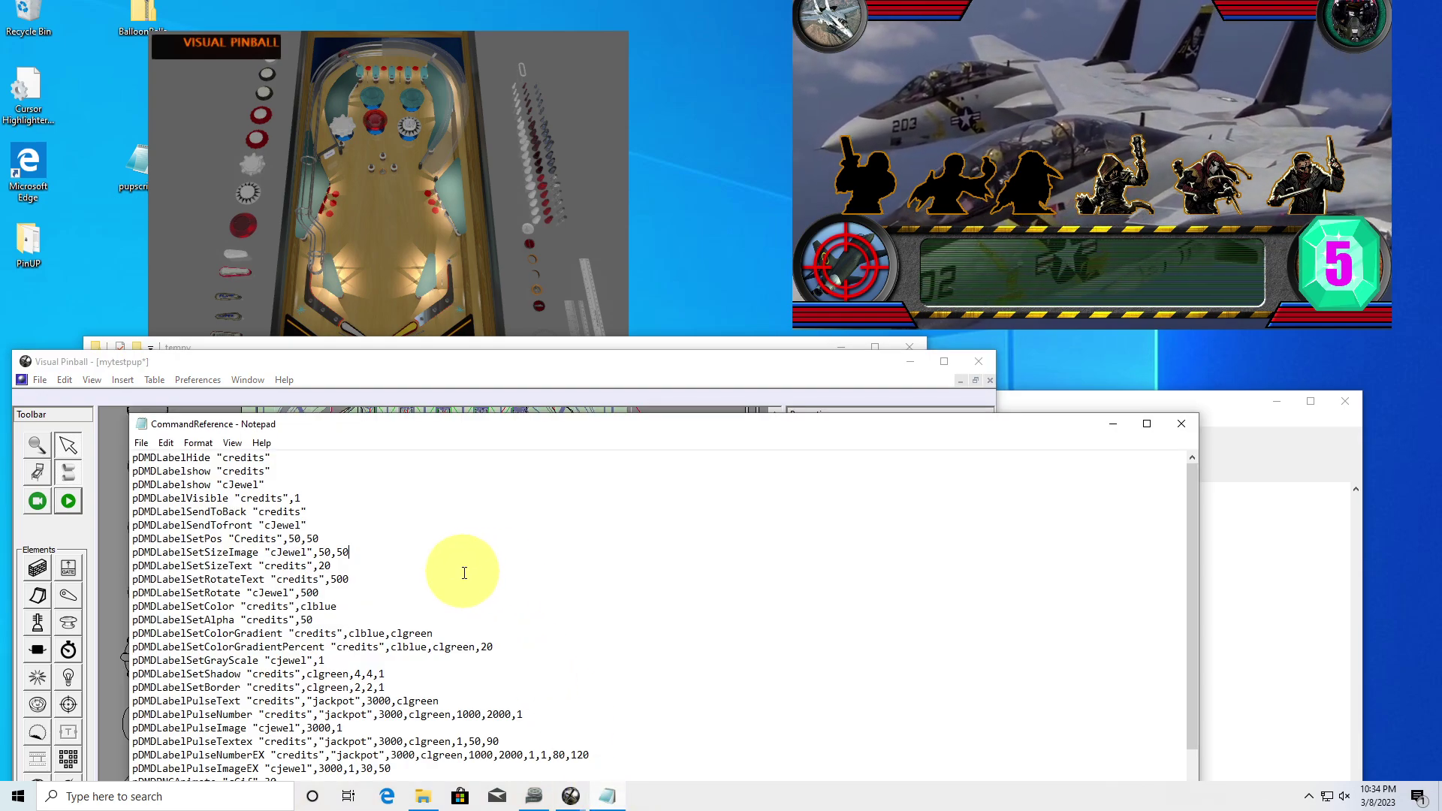
click(394, 552)
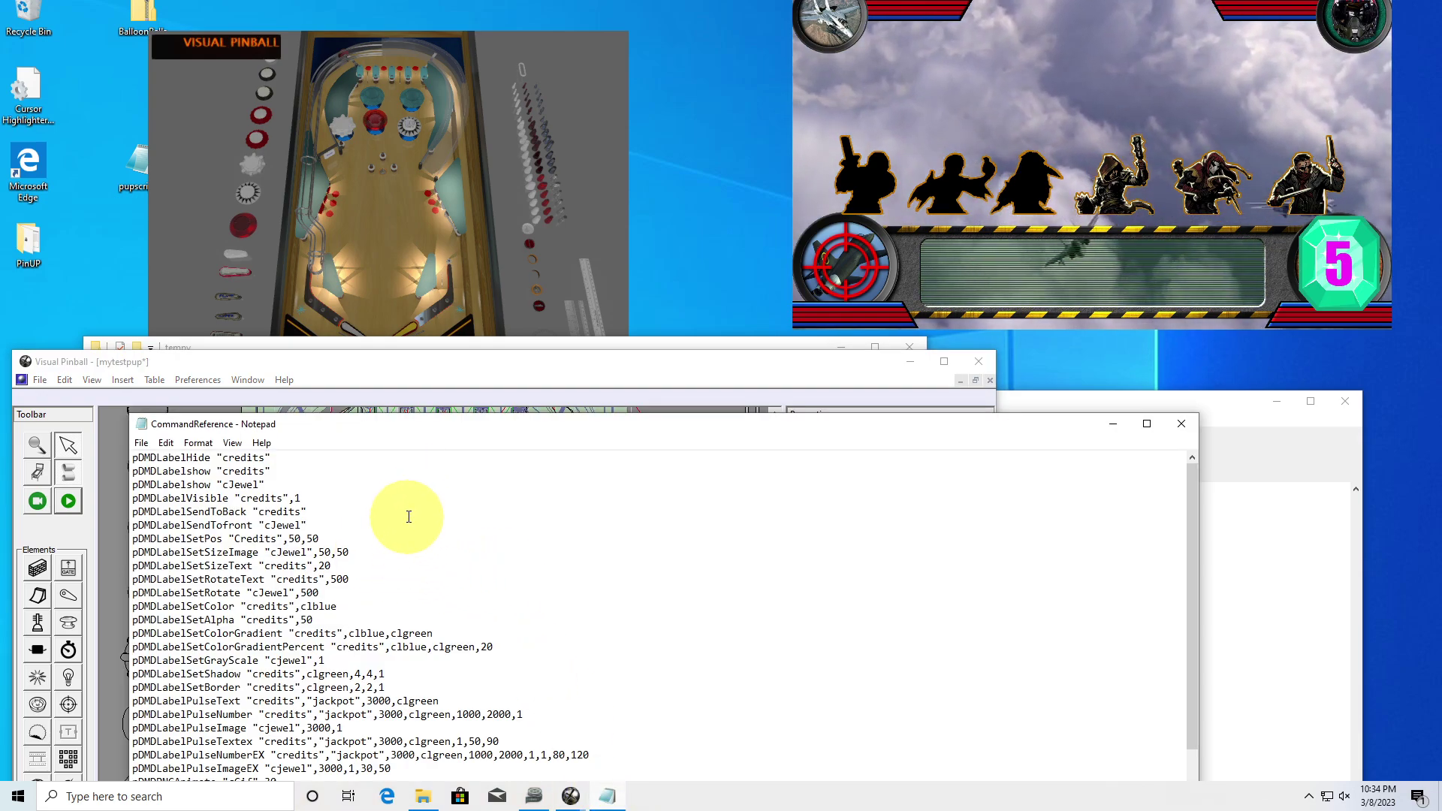
drag(274, 458, 130, 457)
key(ctrl+c)
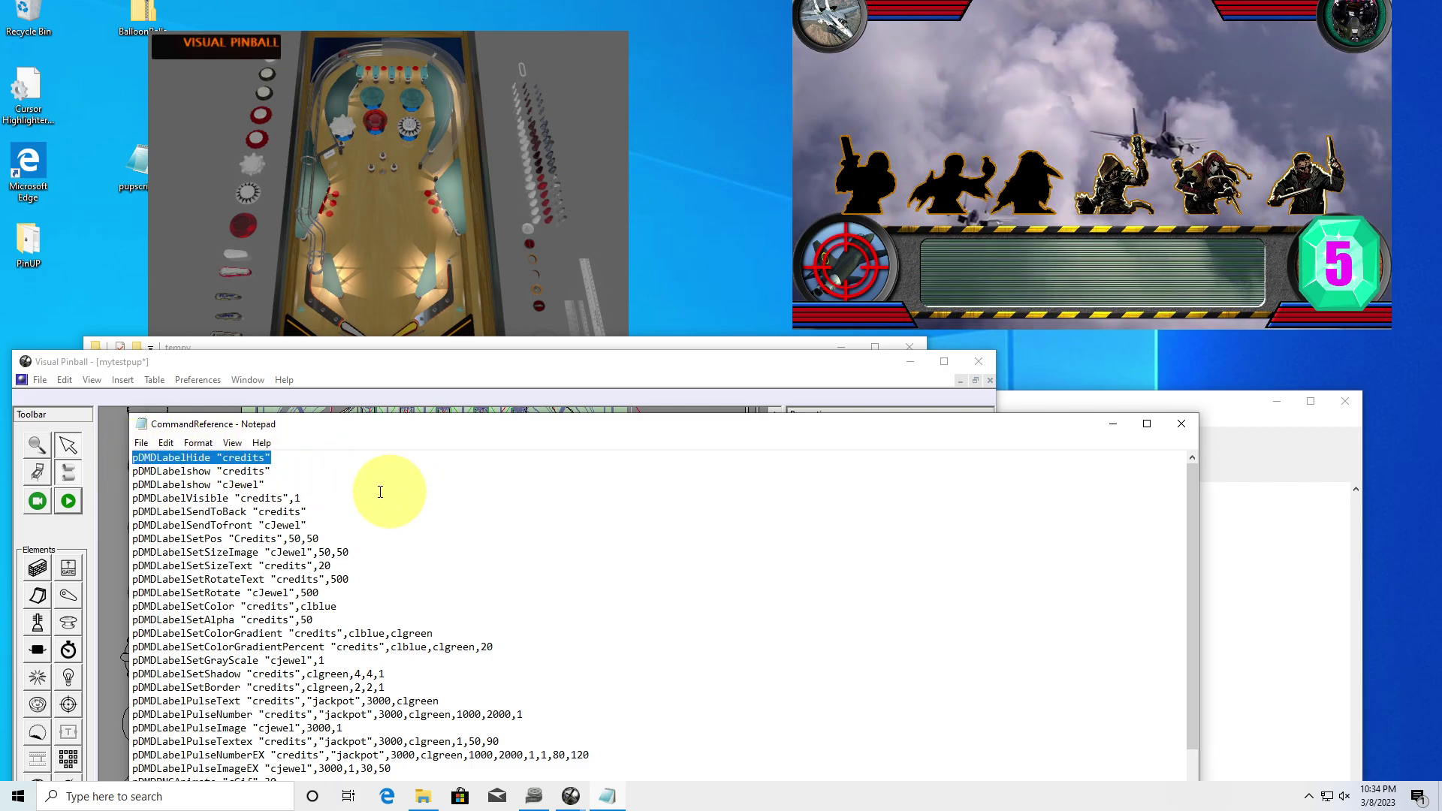
click(368, 289)
- Open the debugger and run pDMDLabelHide "credits" to hide the credits label
key(d)
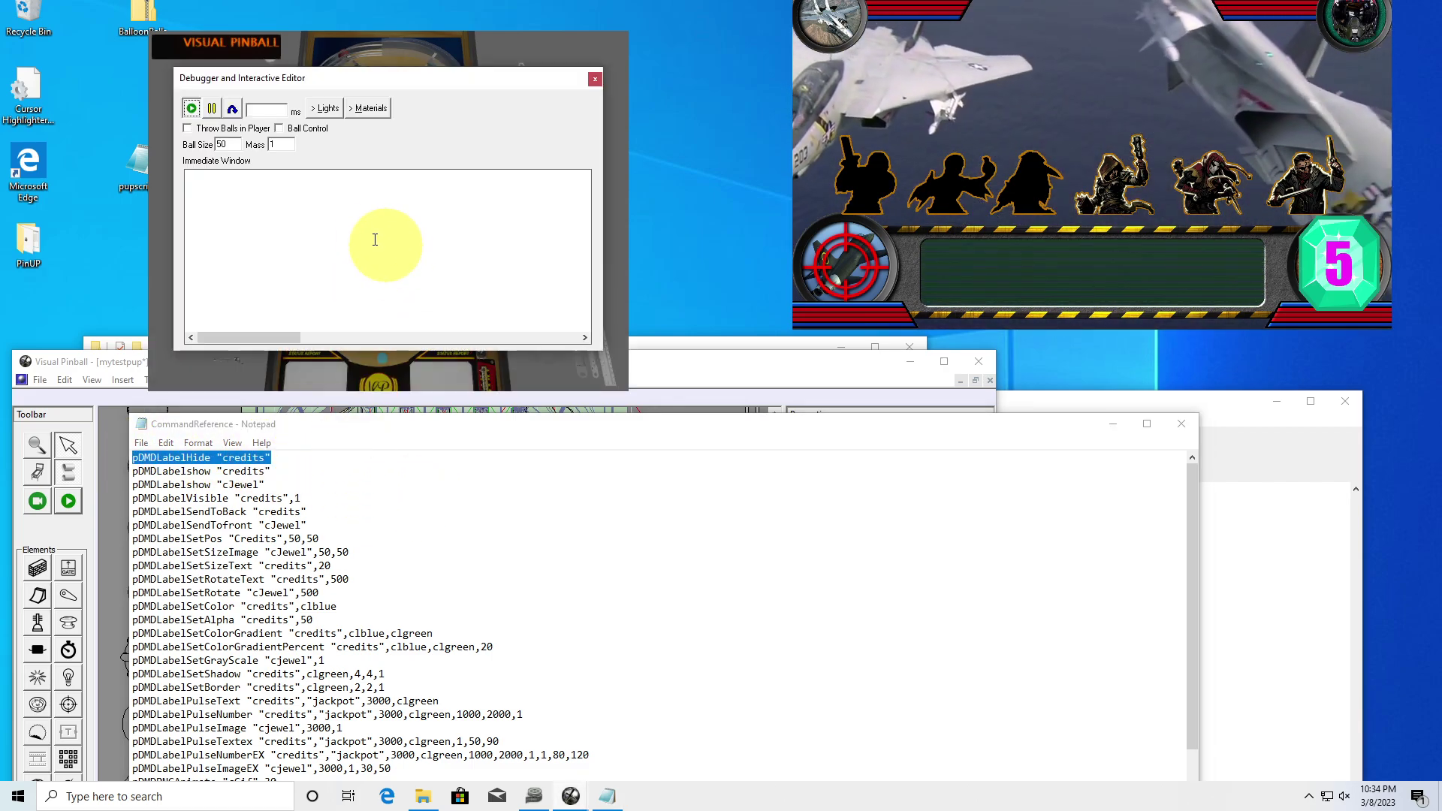
key(ctrl+v)
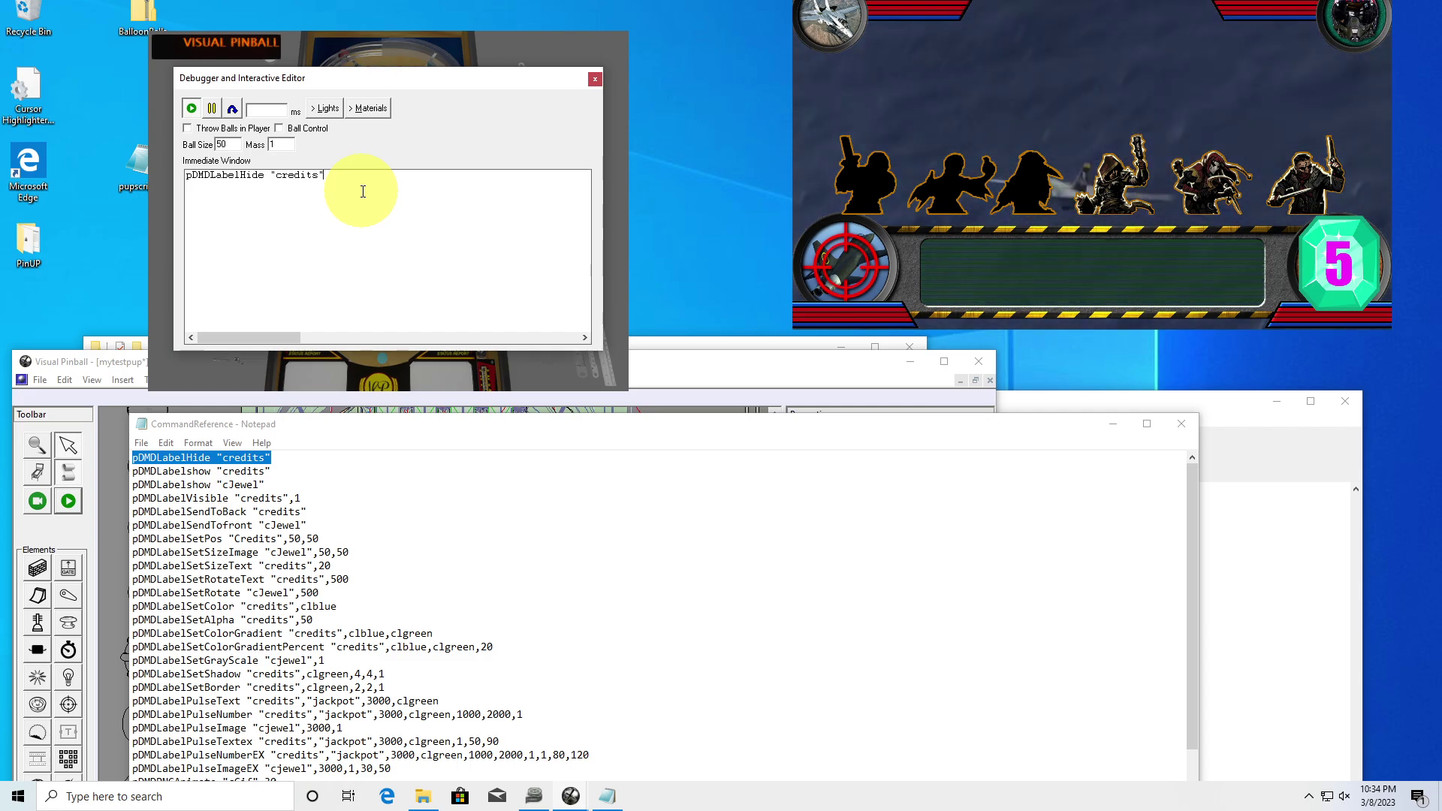
key(Return)
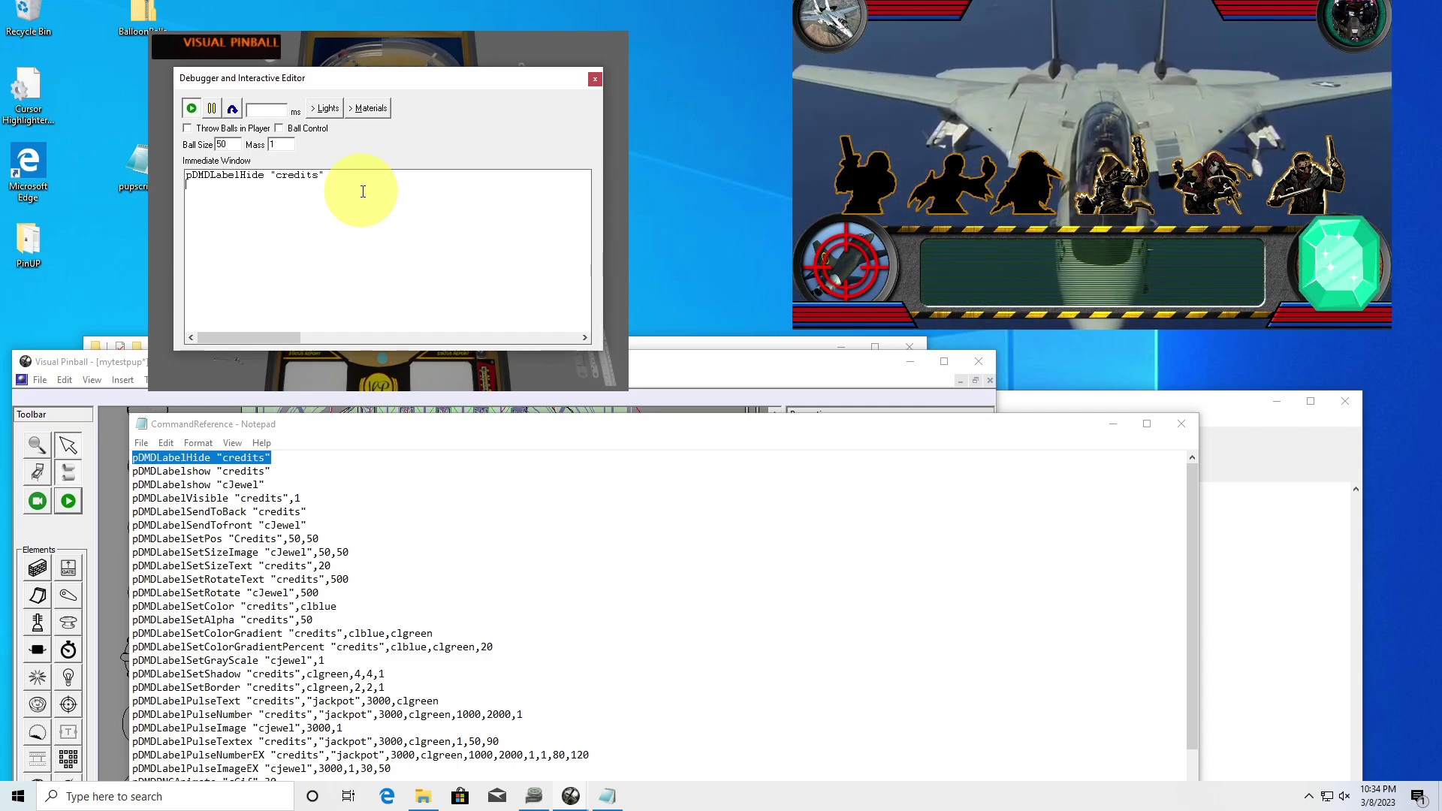
- Copy pDMDLabelVisible "credits",1 from the reference and run it to show the credits label
double_click(298, 498)
drag(302, 499, 130, 494)
click(132, 511)
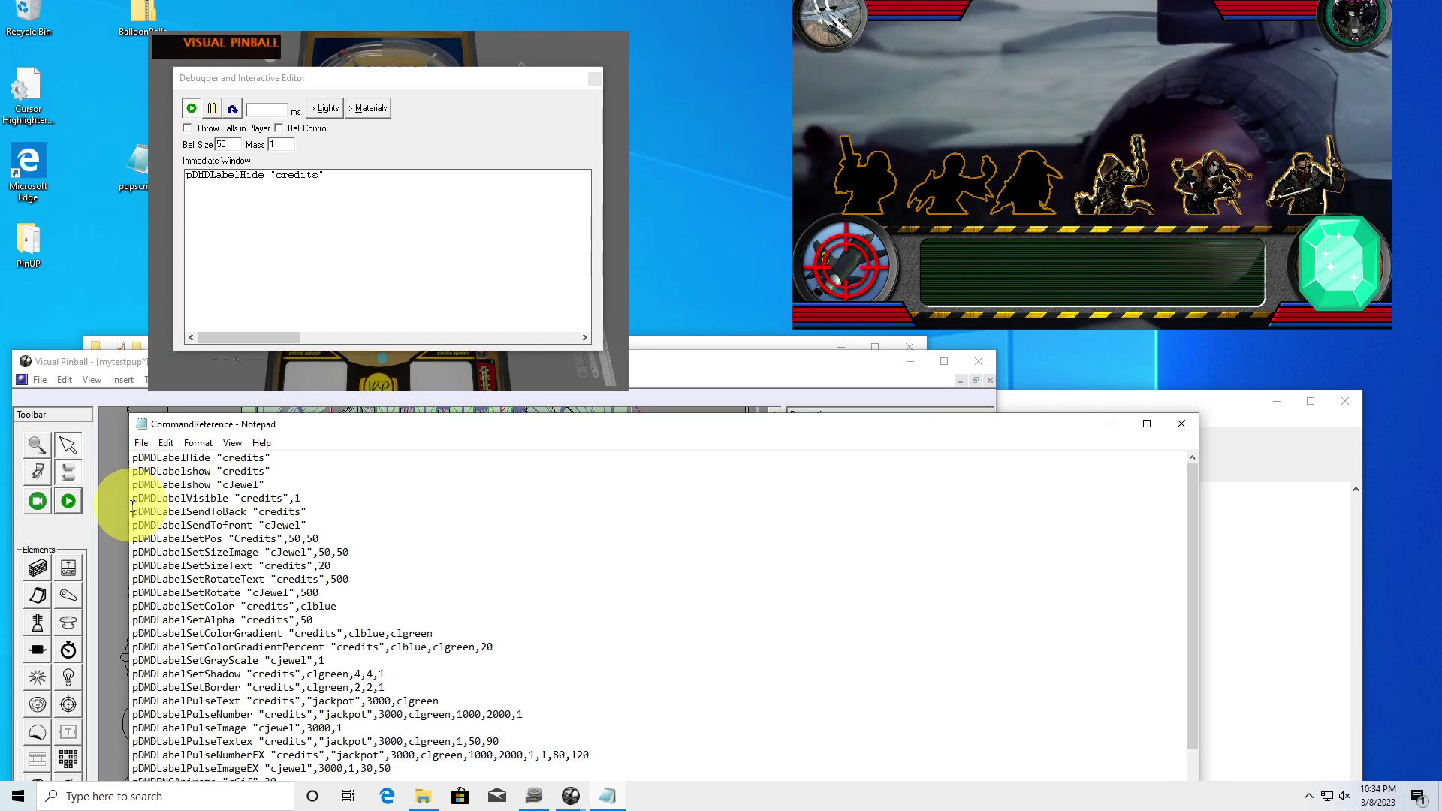
drag(300, 499, 132, 499)
key(ctrl+c)
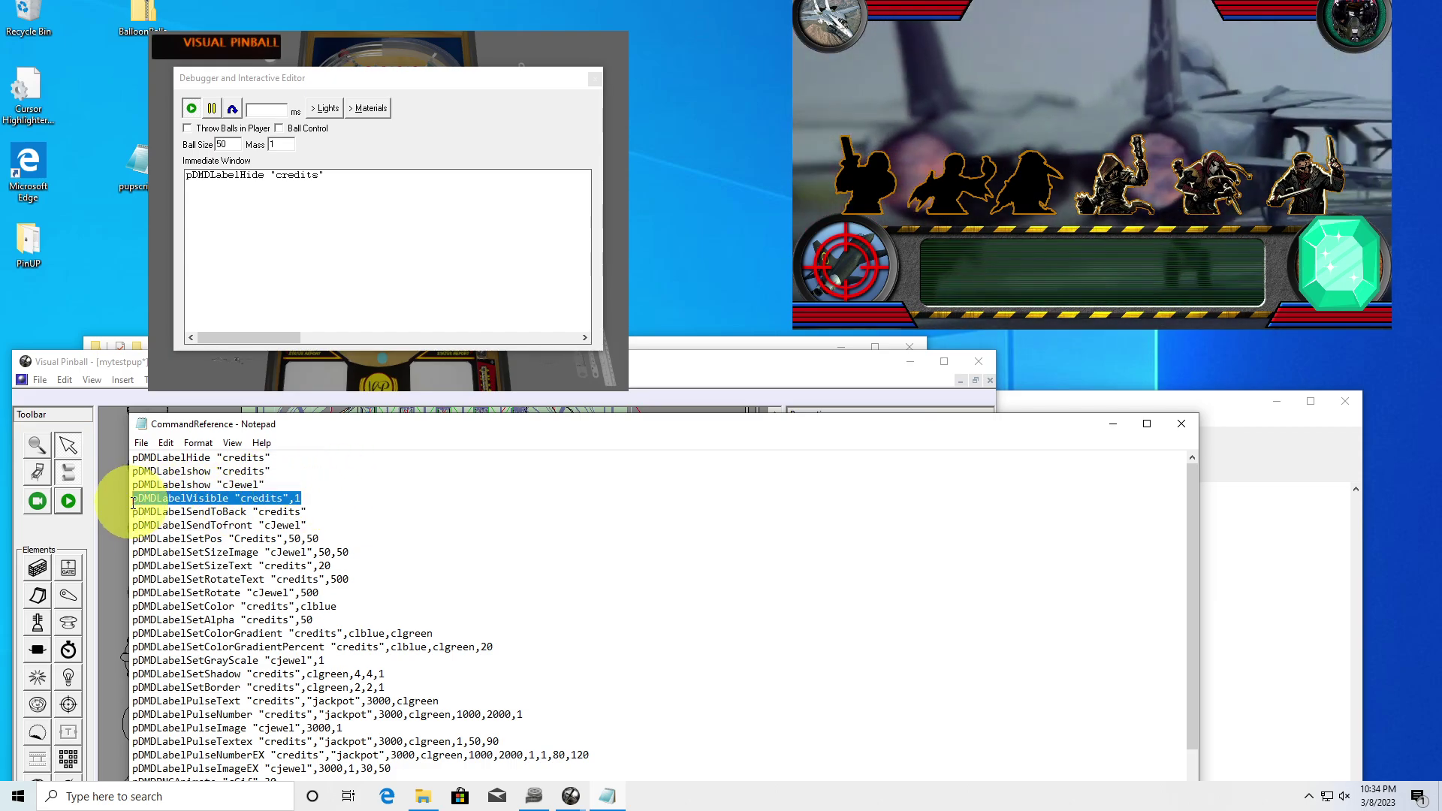
click(362, 178)
key(ctrl+v)
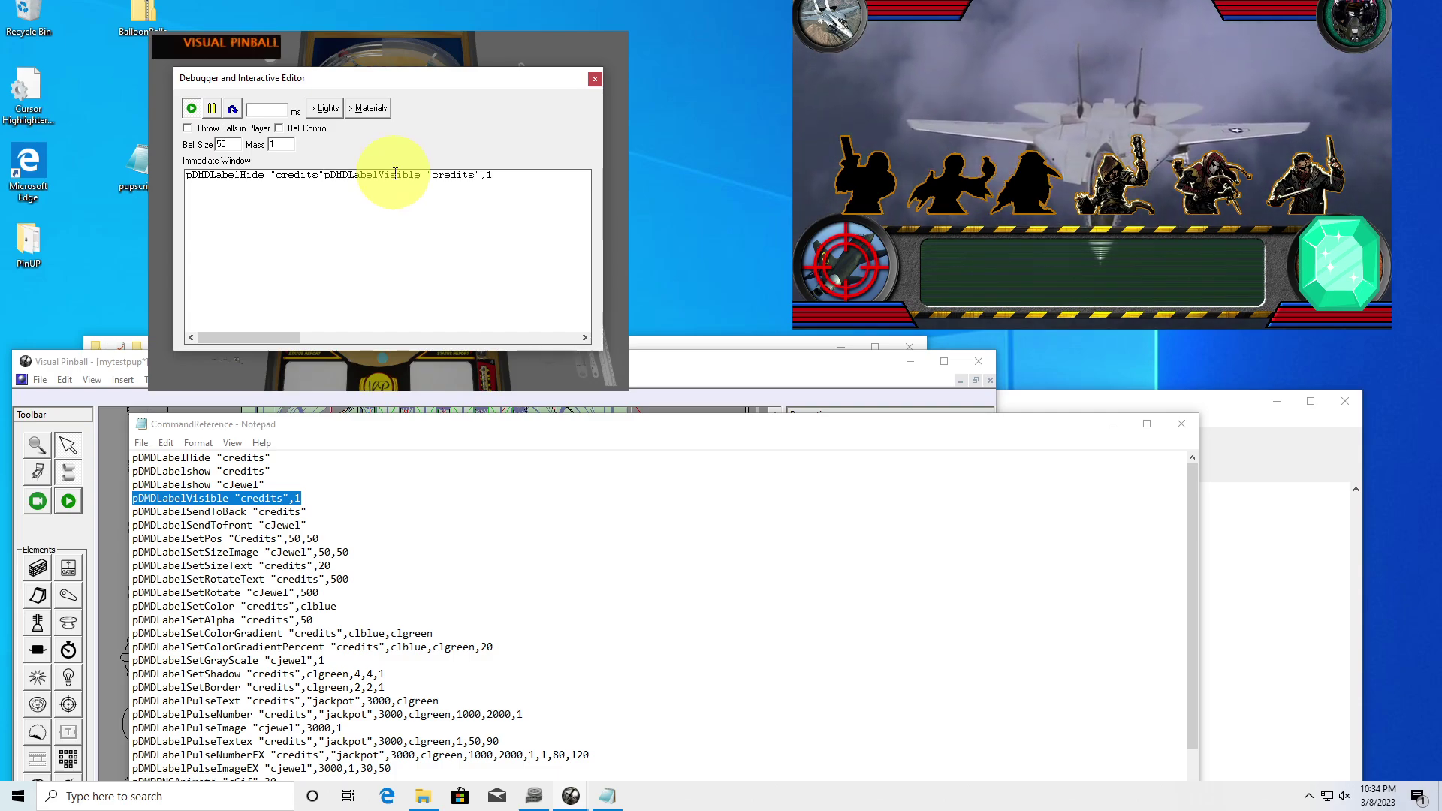
key(ctrl+a)
key(Delete)
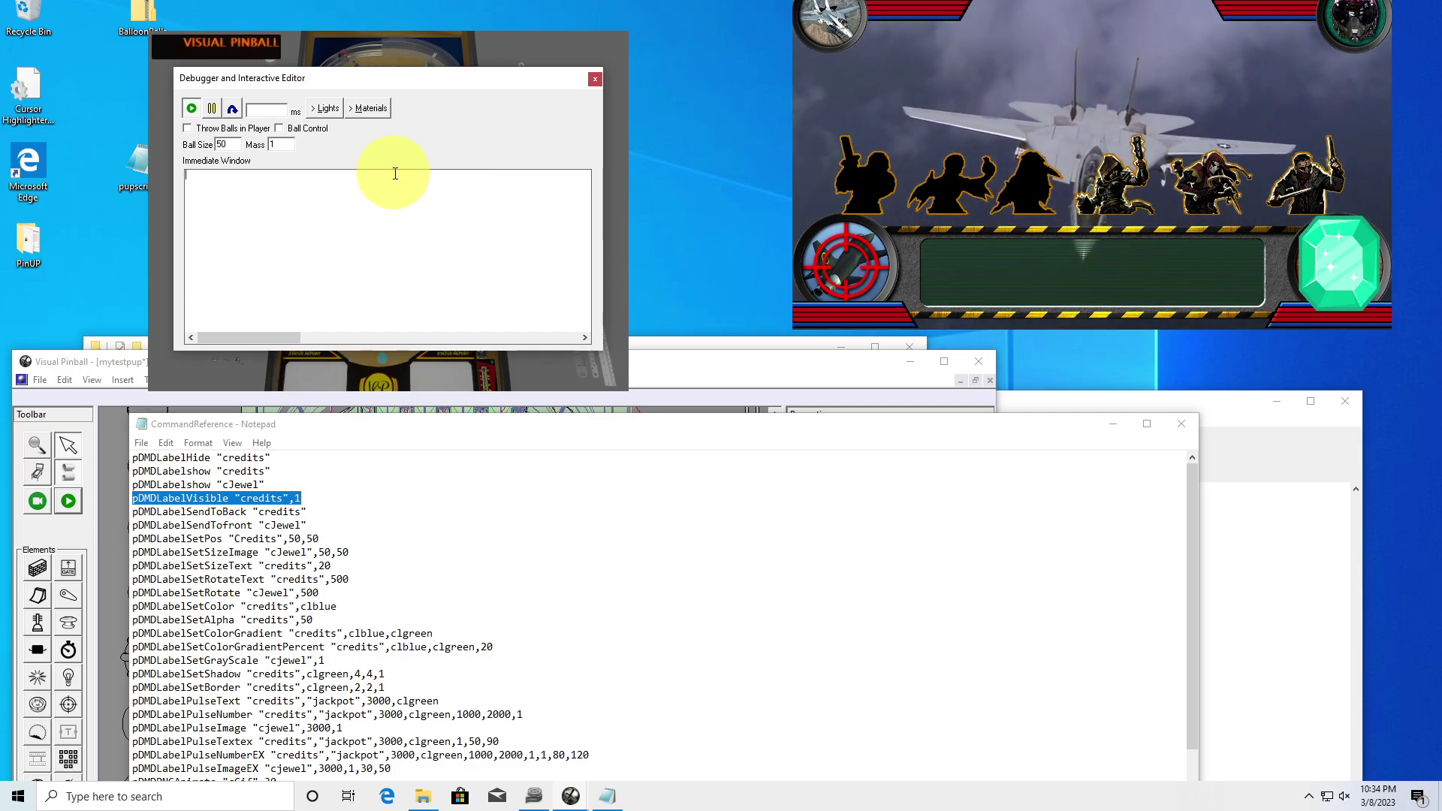
key(ctrl+v)
click(395, 173)
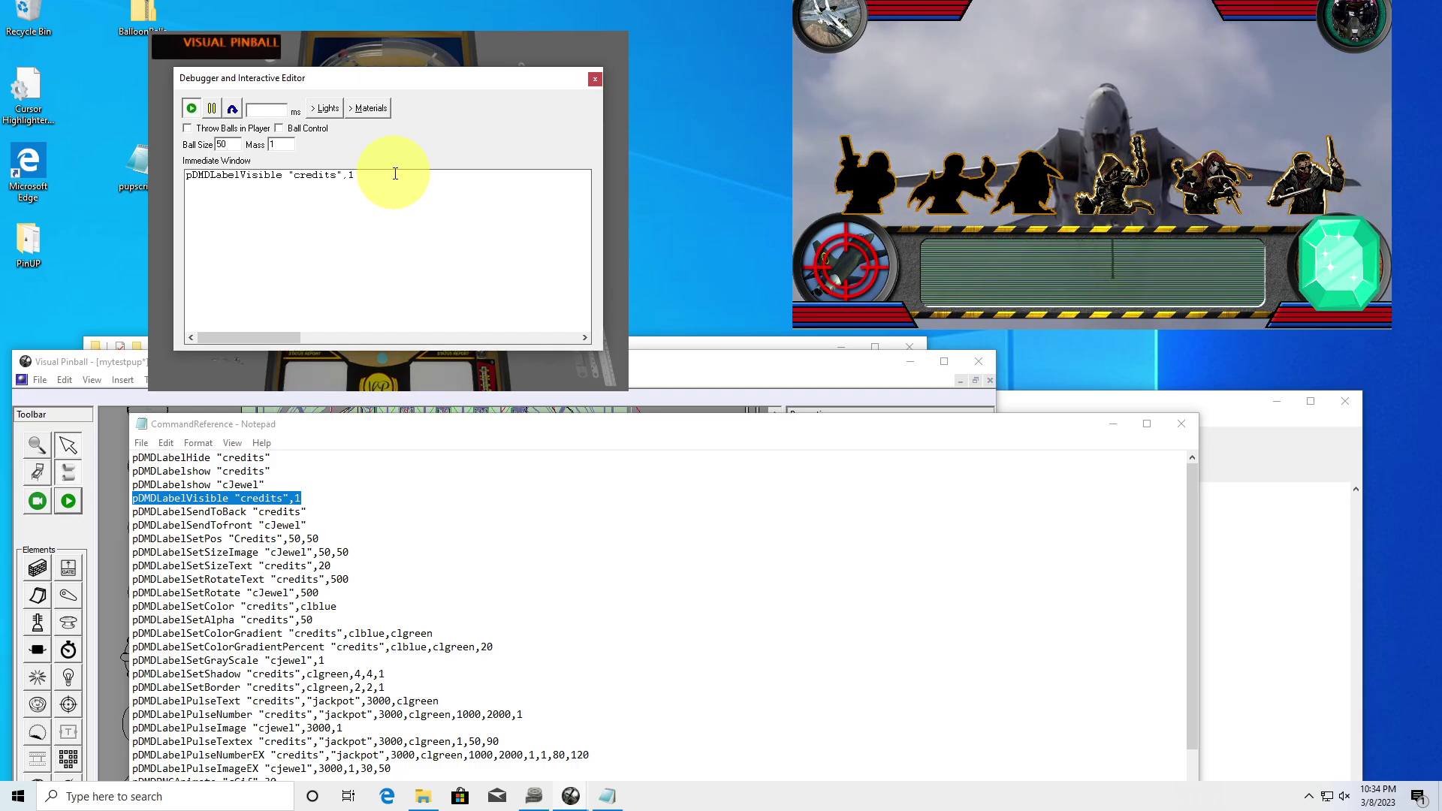
key(Return)
- Toggle the credits label visibility between 0 and 1 several times, ending visible
key(BackSpace)
text(0)
key(Return)
click(396, 173)
key(BackSpace)
text(1)
key(Return)
key(BackSpace)
text(0)
key(Return)
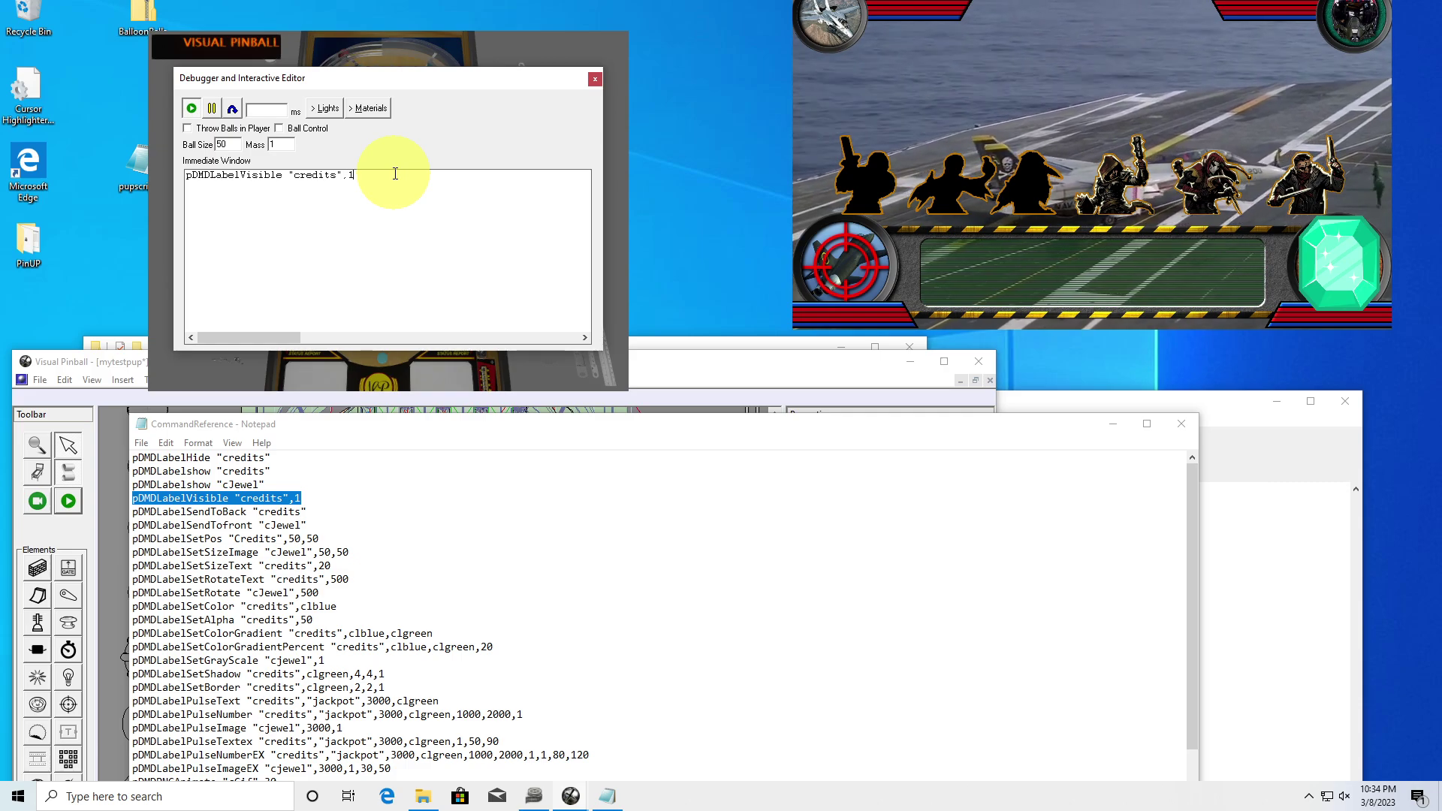
key(Return)
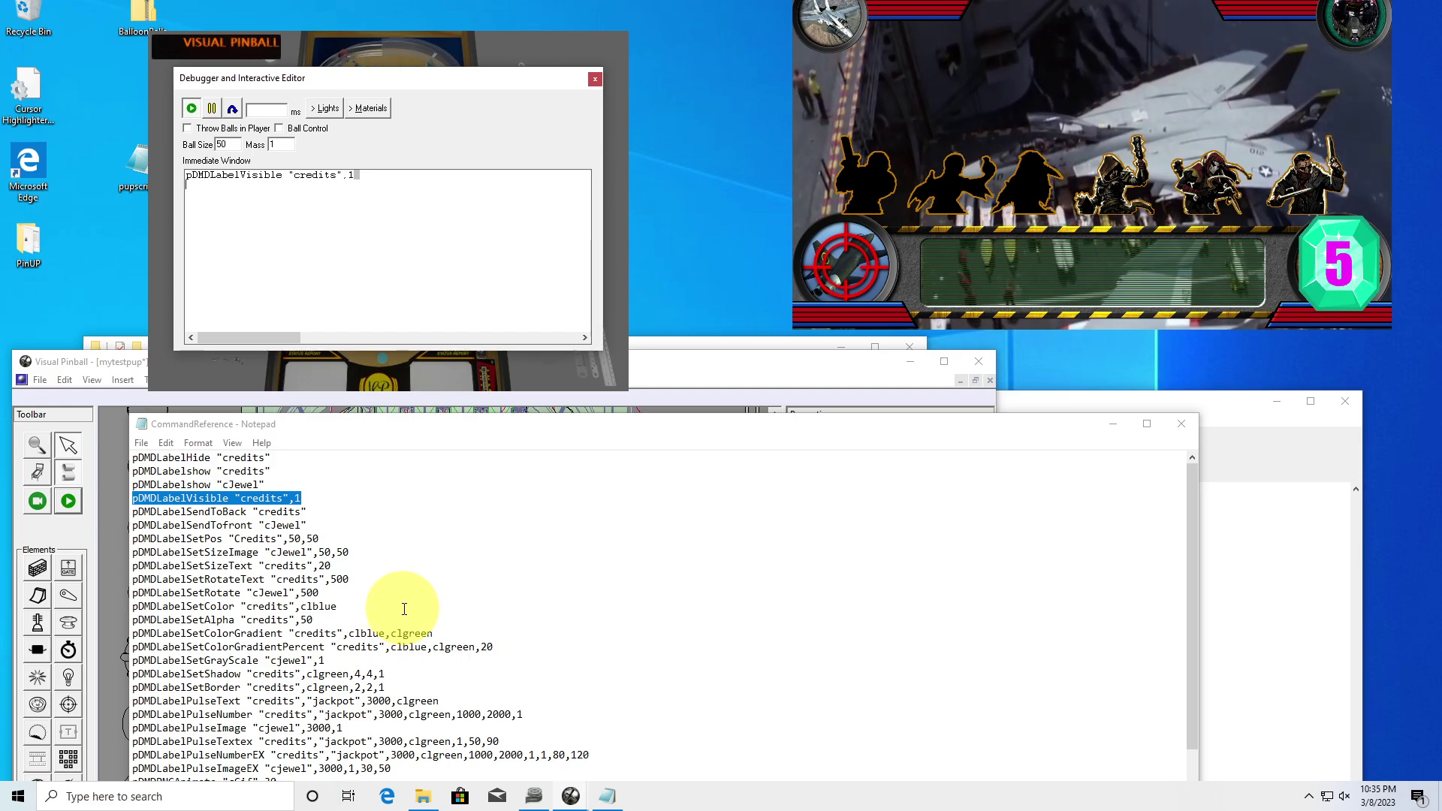
drag(313, 620, 126, 621)
key(ctrl+c)
- Run pDMDLabelSetAlpha "cjewel",255 to make the jewel image fully opaque
click(386, 266)
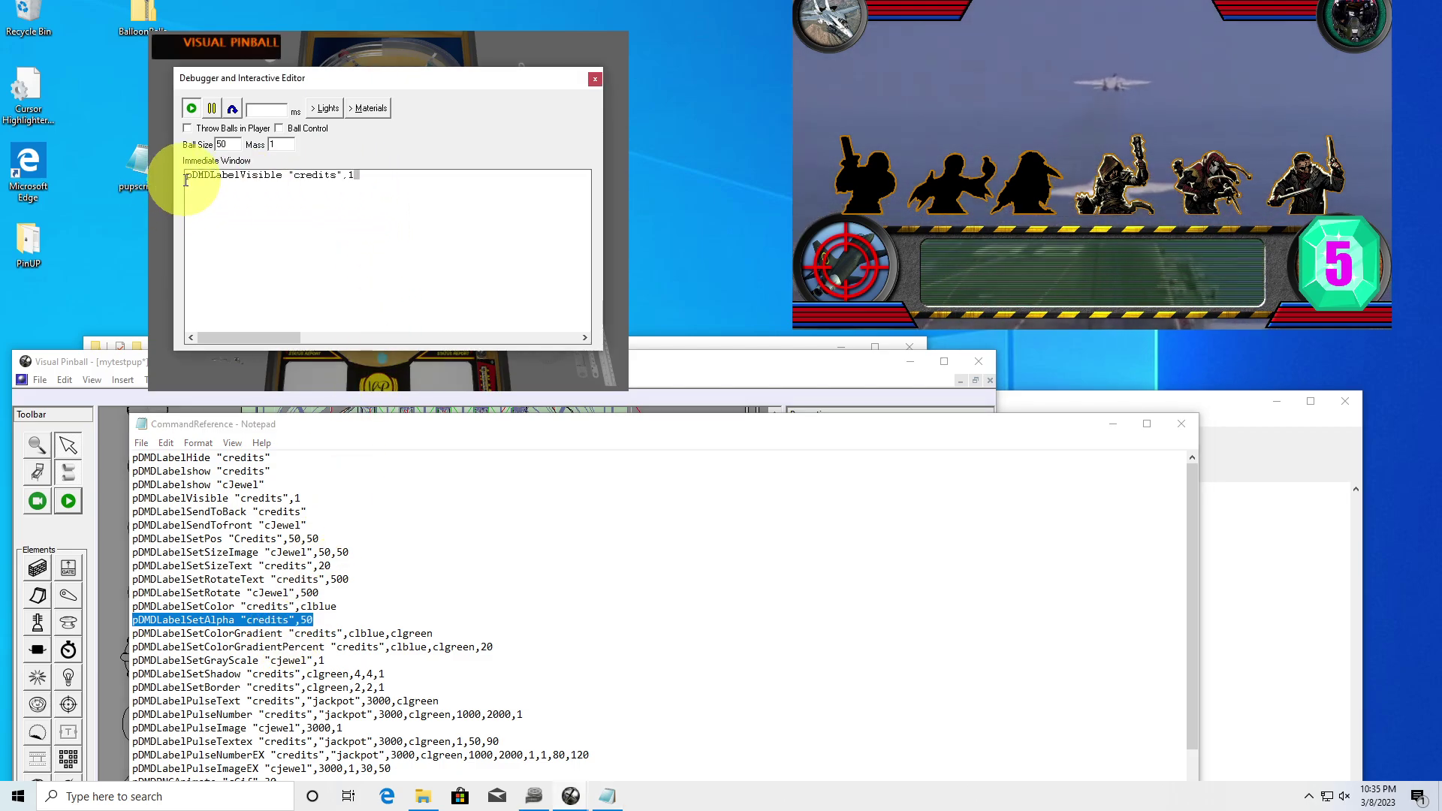
drag(186, 177, 364, 175)
key(Delete)
key(ctrl+v)
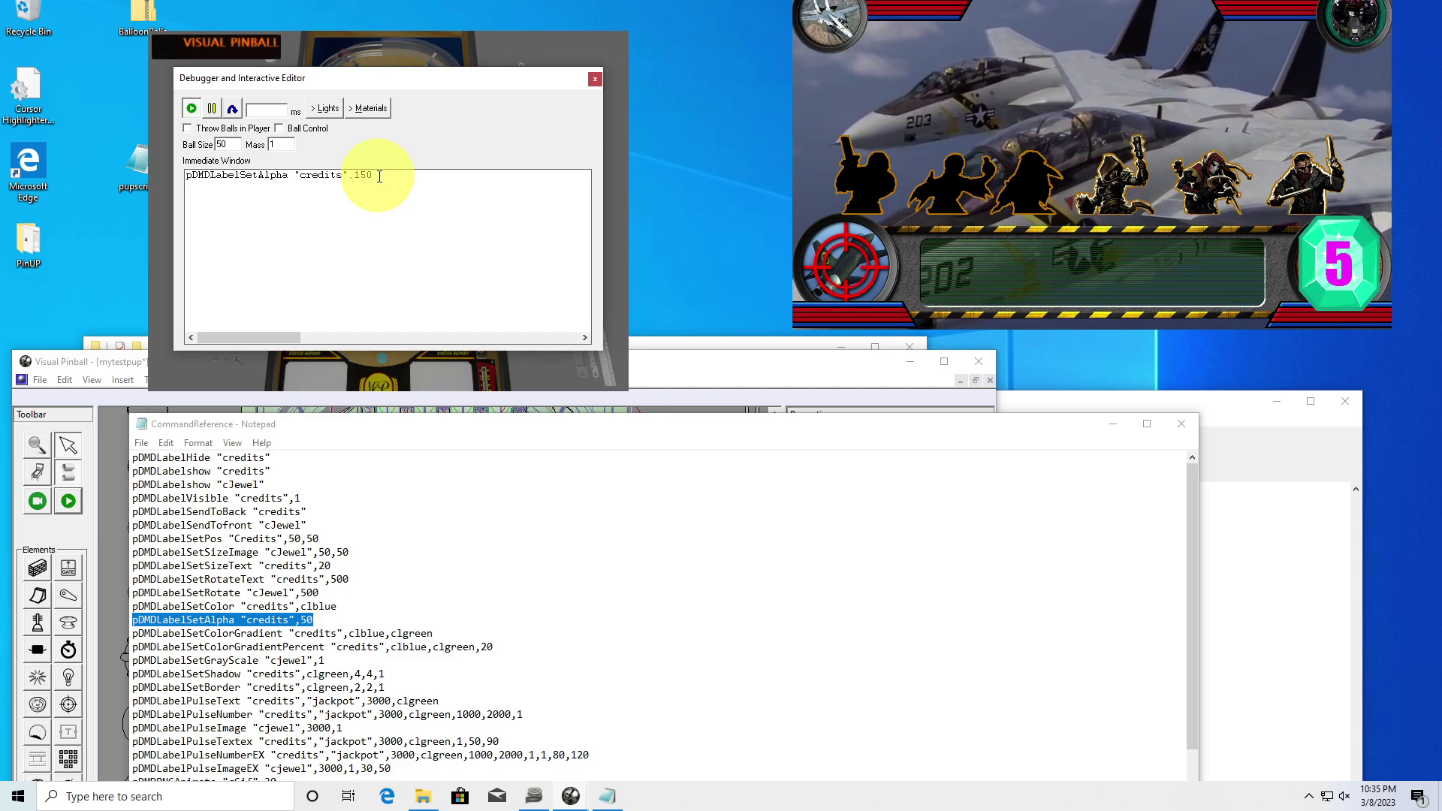
key(Delete)
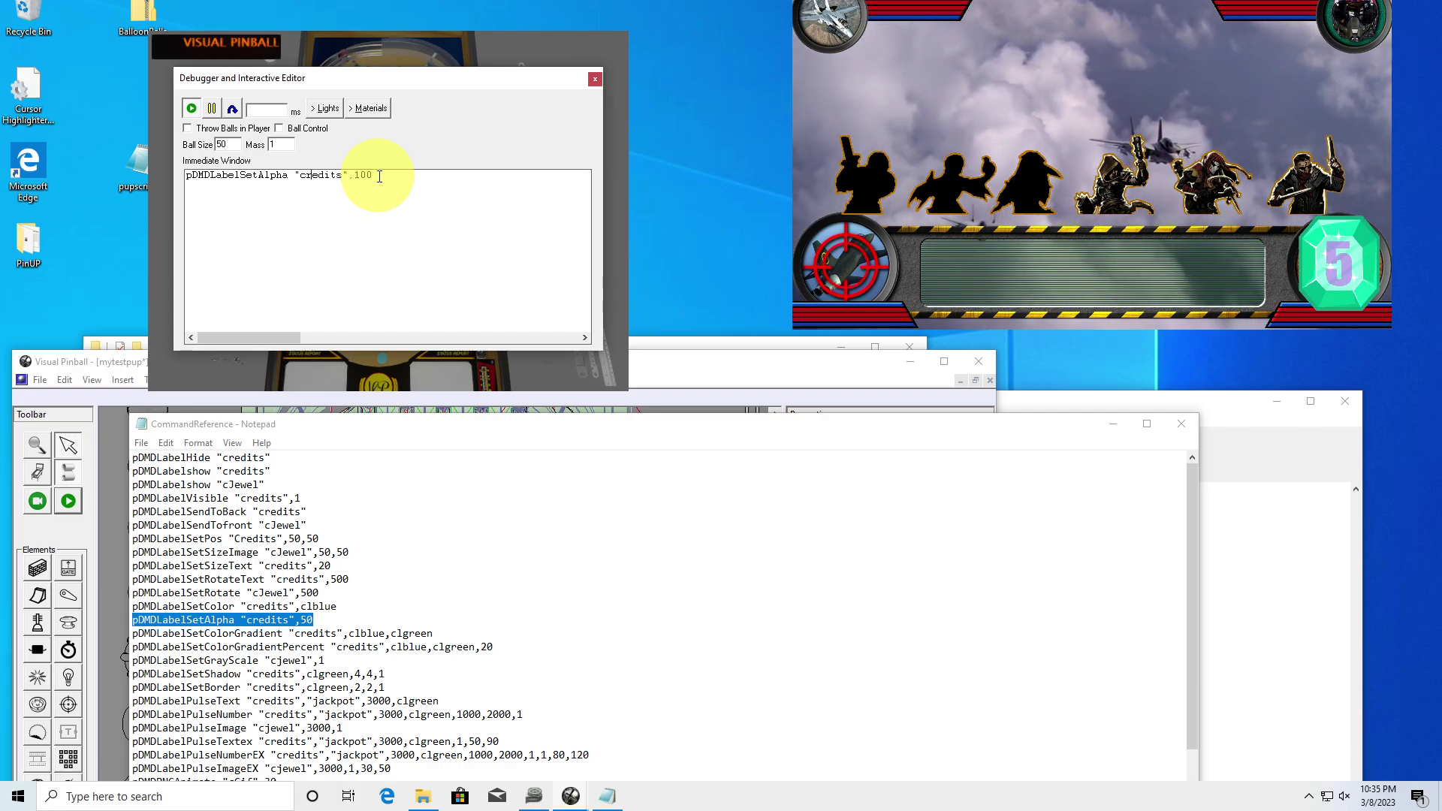
key(Left)
key(Left)
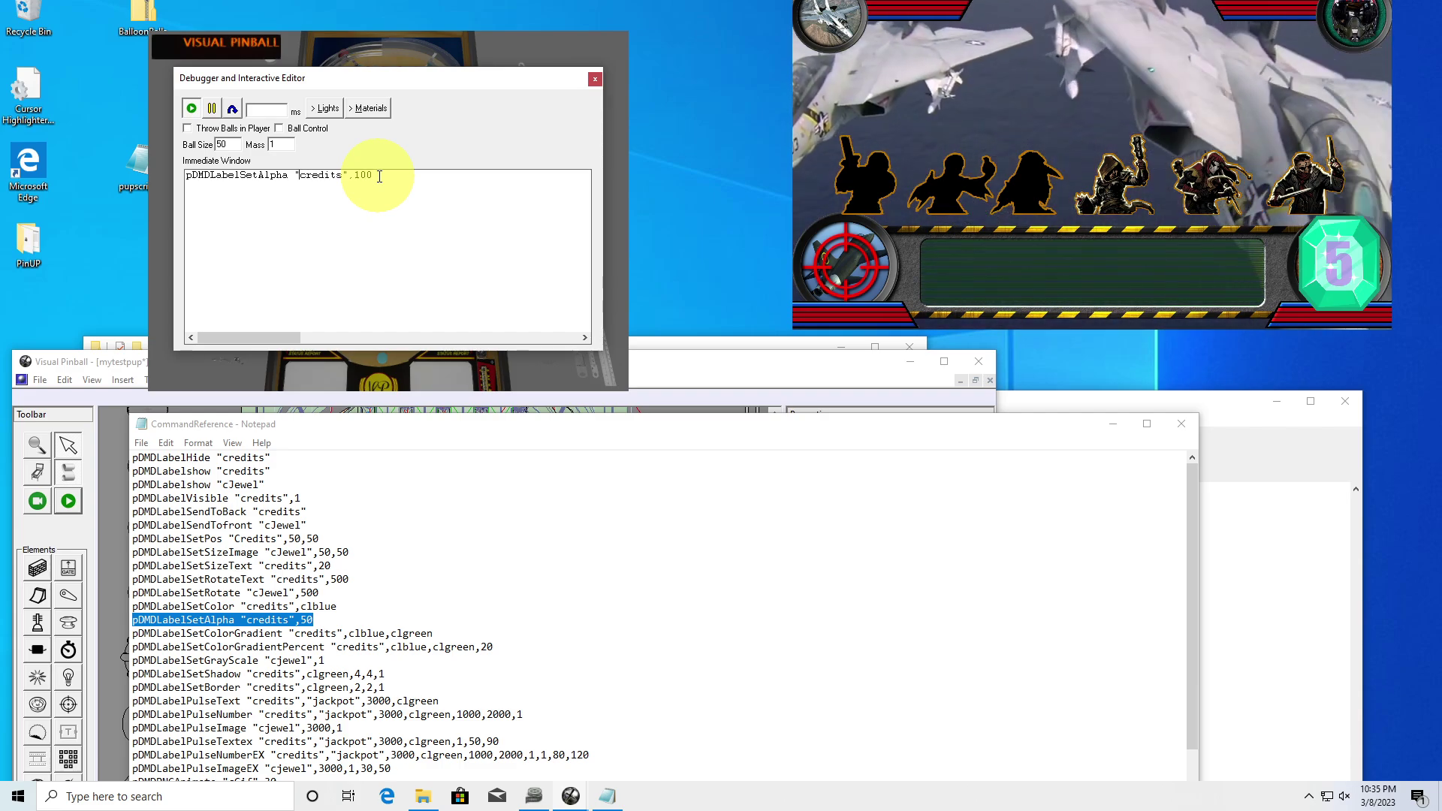
text(jewel)
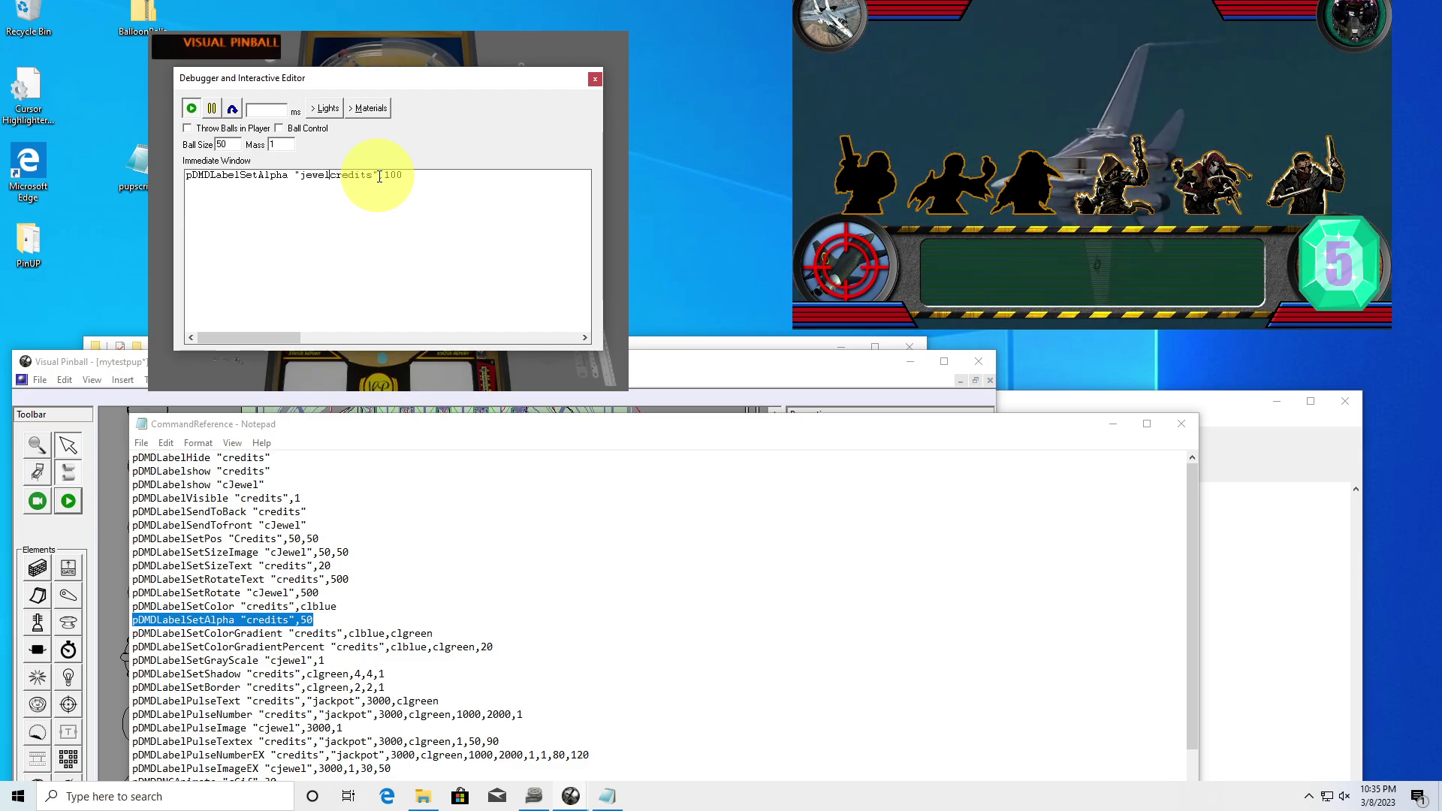
key(BackSpace)
key(BackSpace)
key(BackSpace)
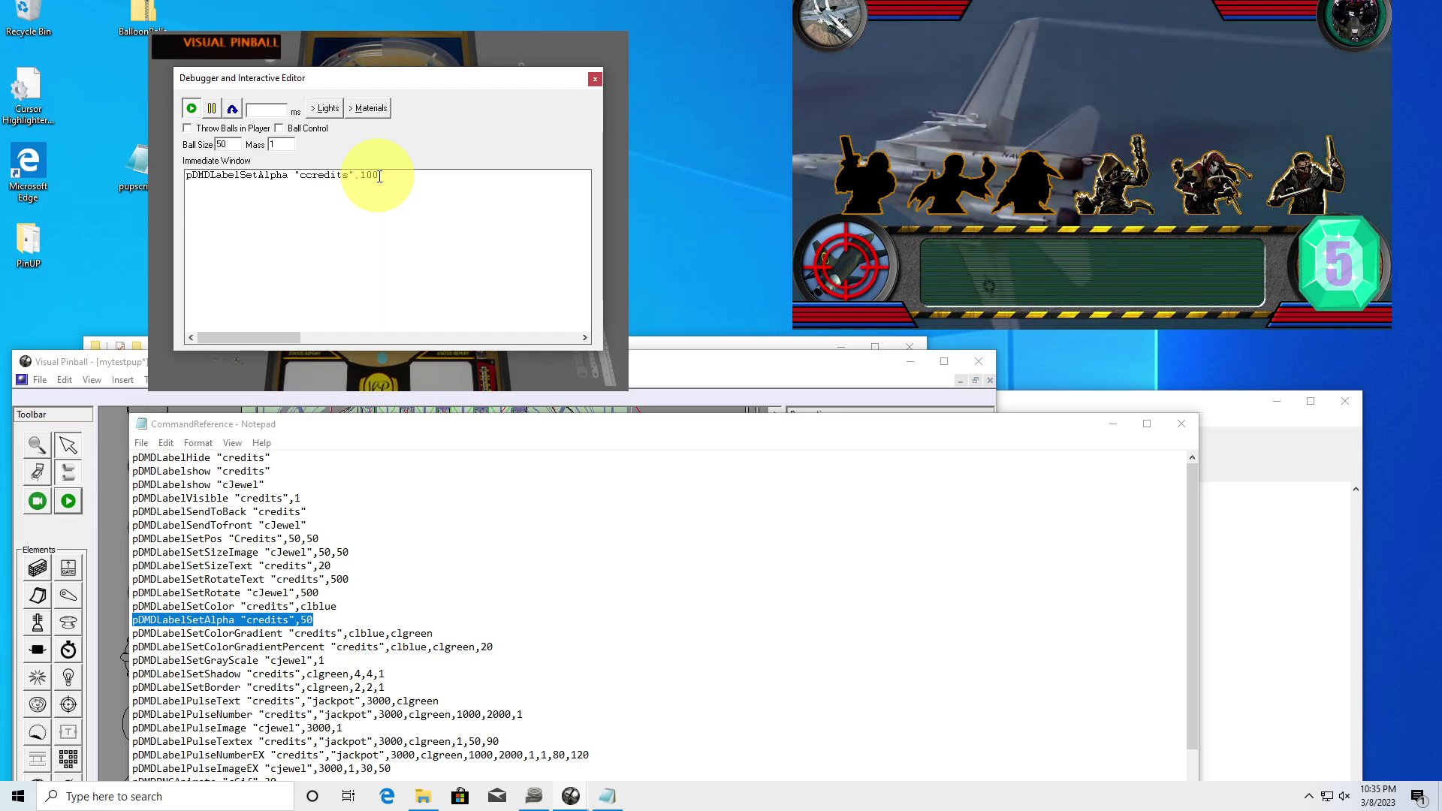
text(je)
text(wel)
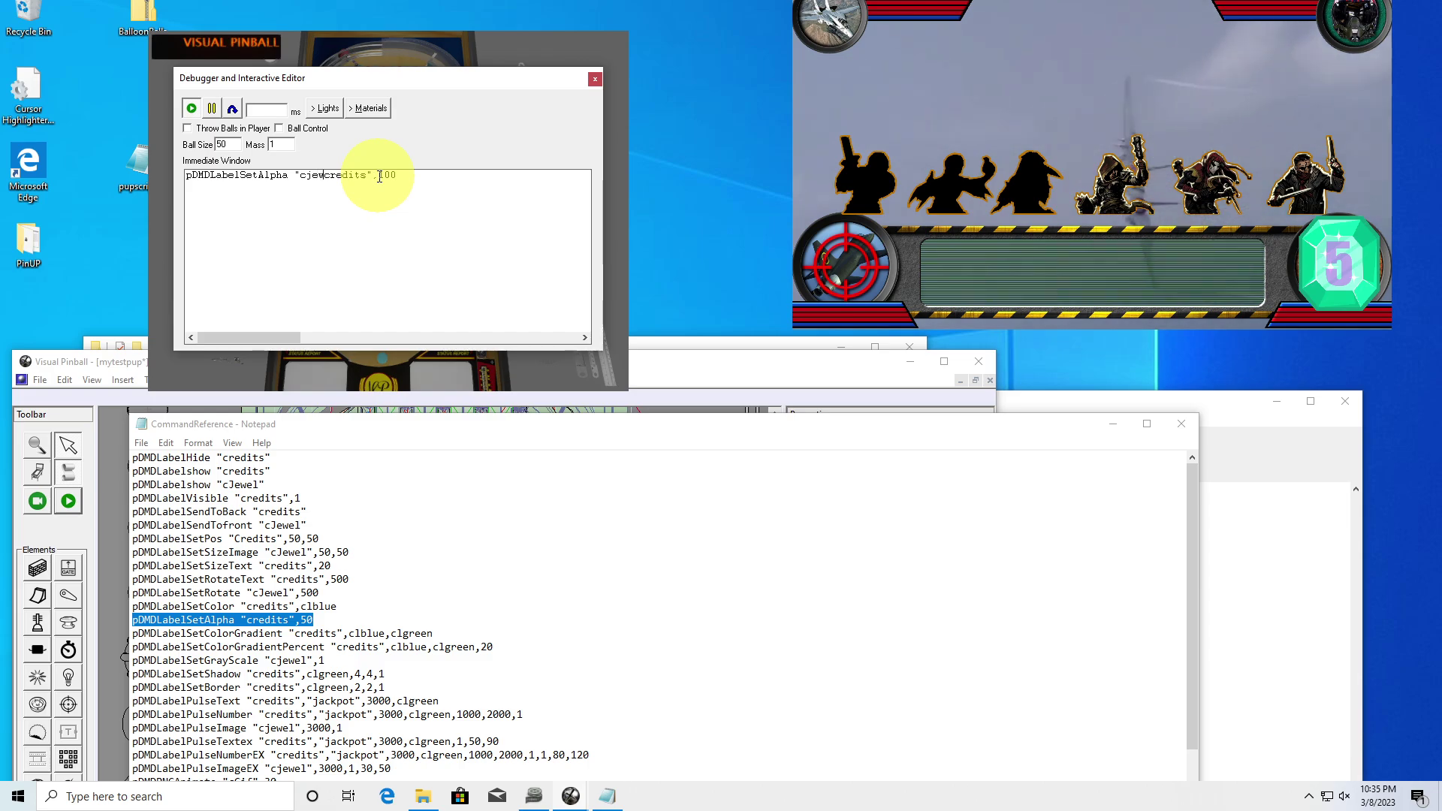
key(Delete)
key(Delete)
key(Delete)
key(Delete)
key(Delete)
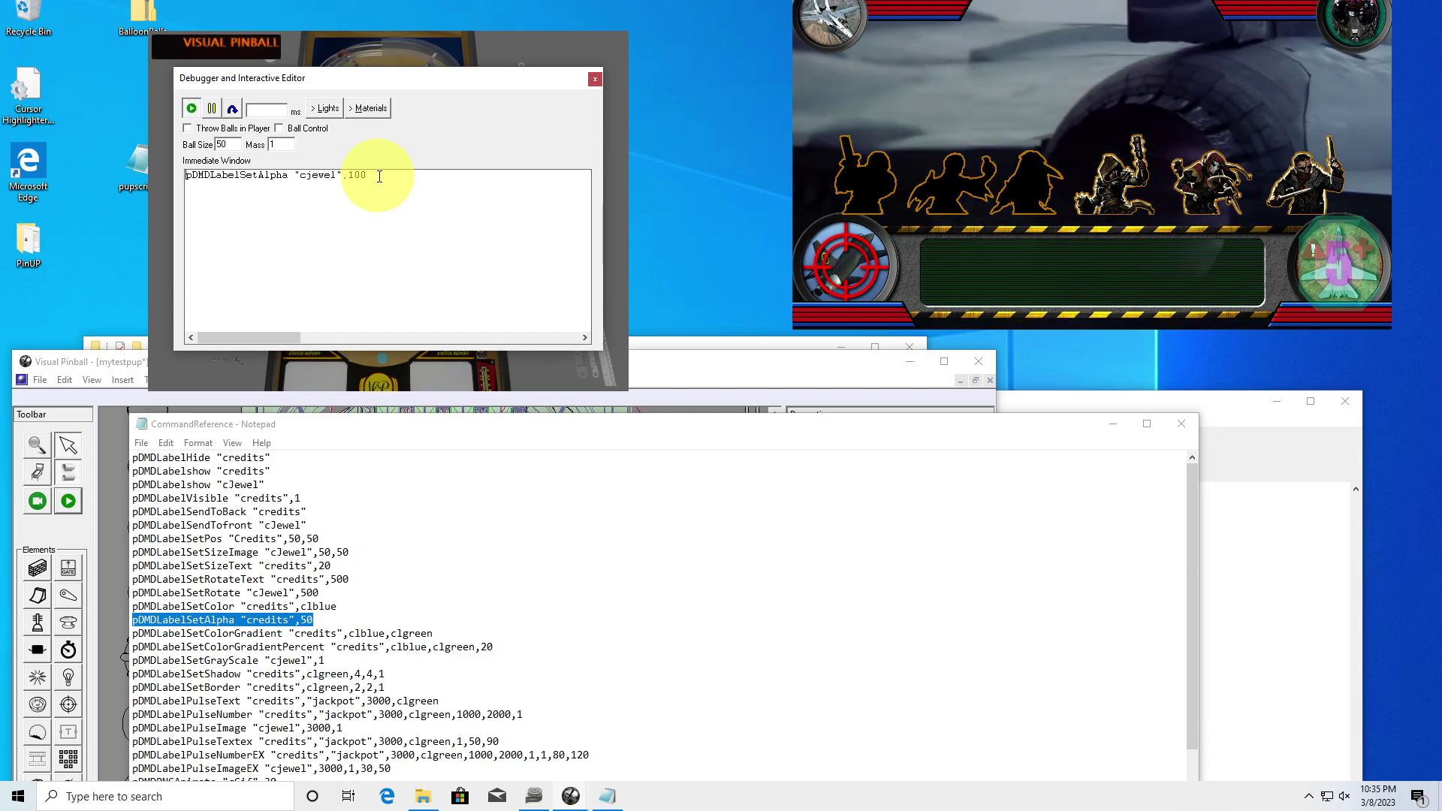
key(BackSpace)
key(BackSpace)
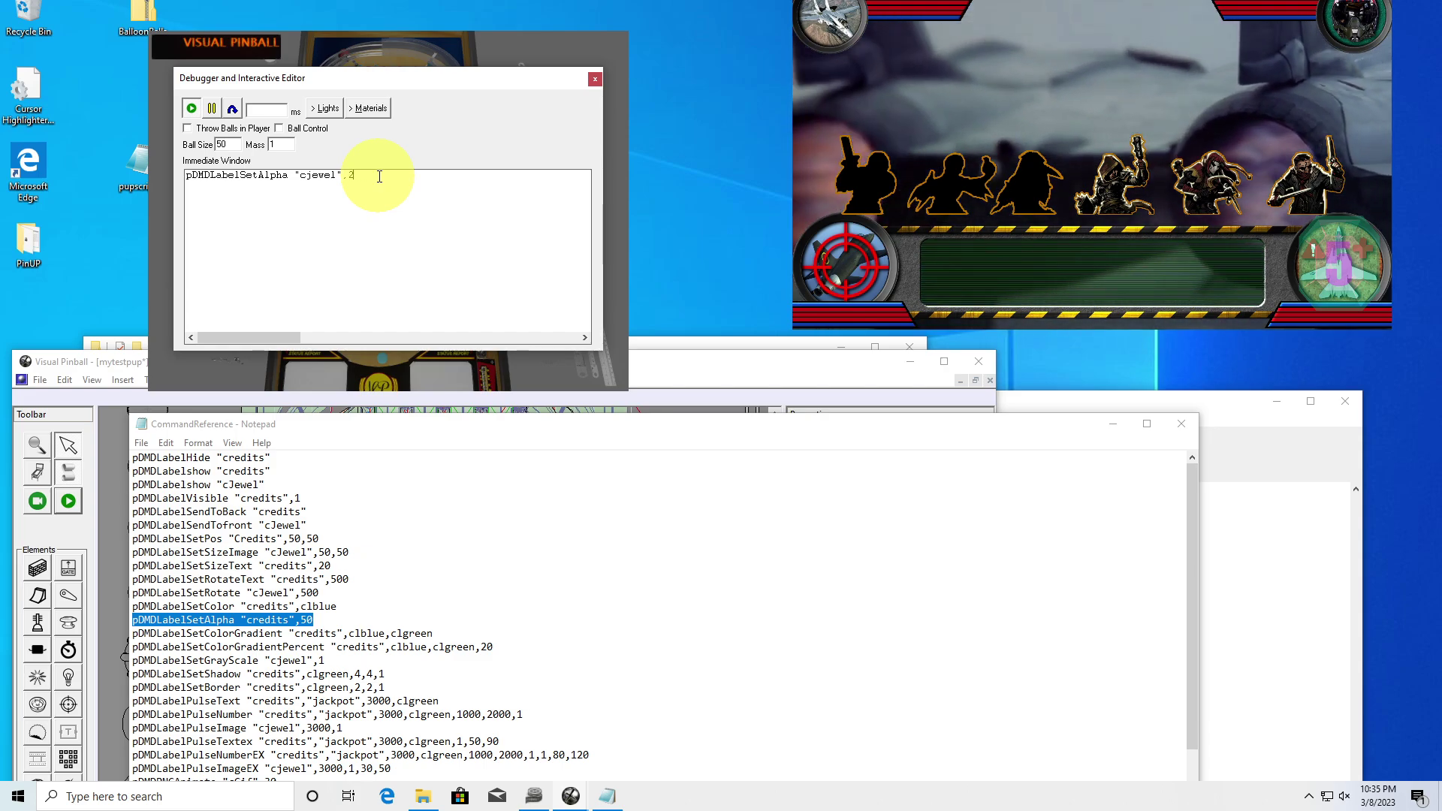
text(255)
key(Return)
- Rerun the alpha command on the credits label at 255
key(Up)
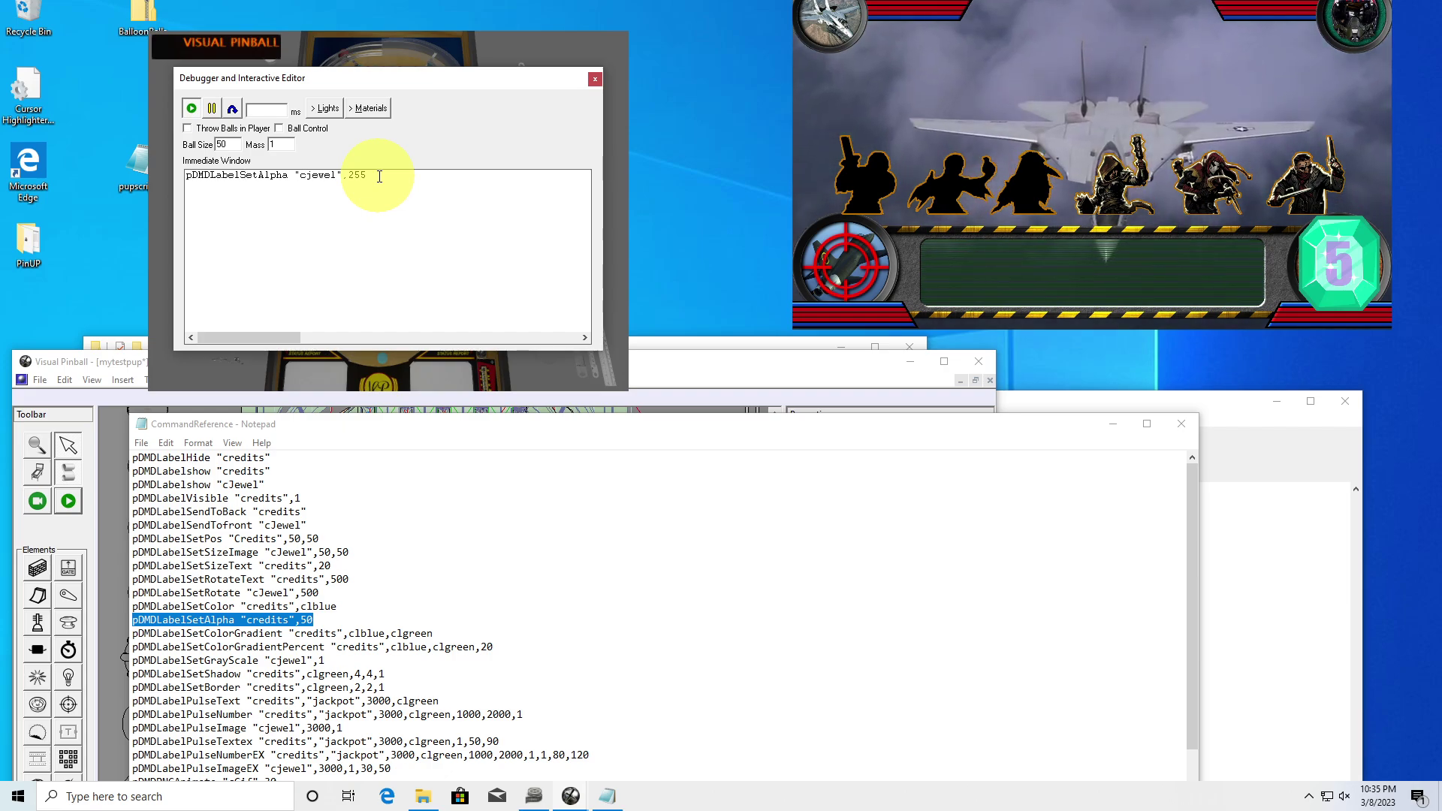
key(Delete)
key(Delete)
key(Delete)
key(Delete)
key(Delete)
text(redits)
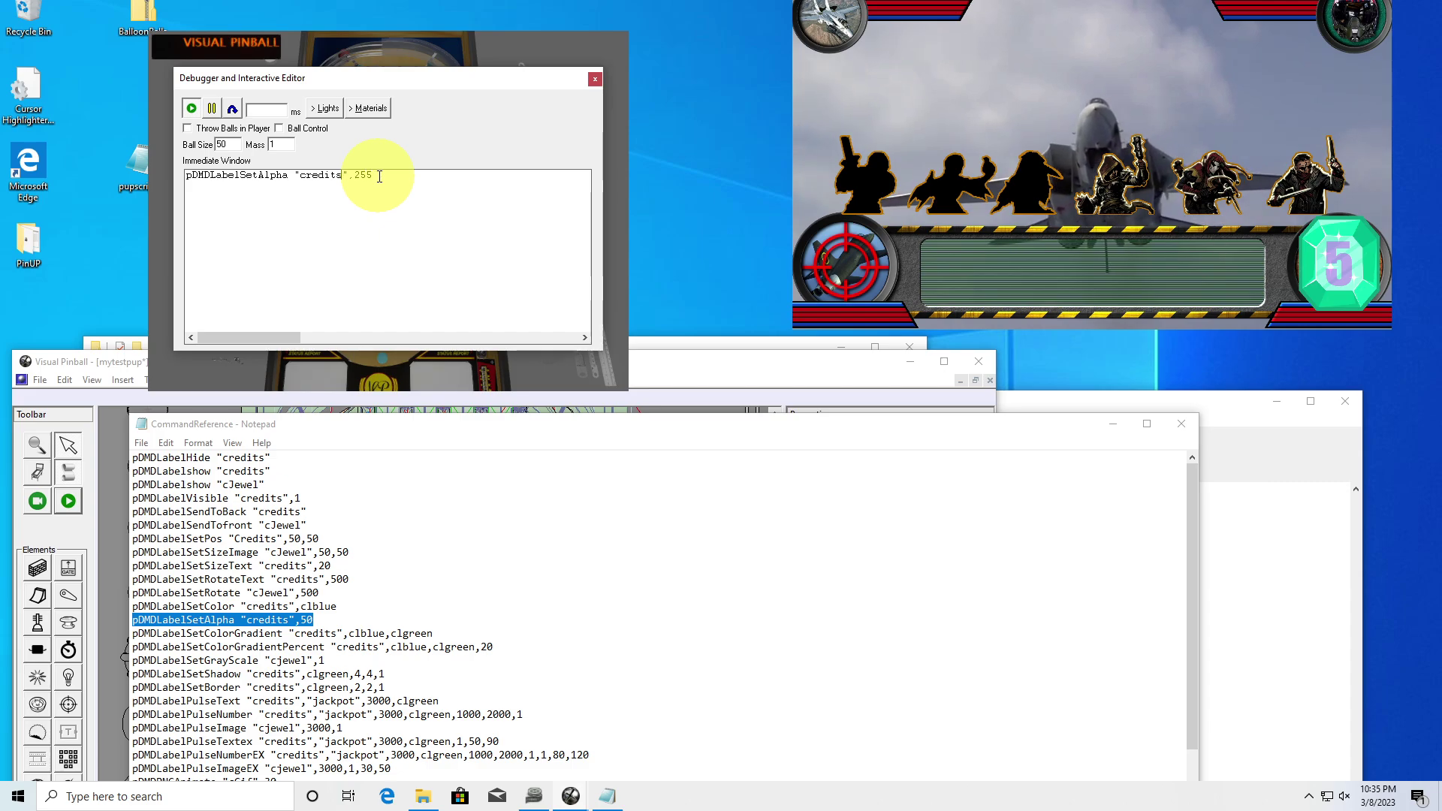
key(Return)
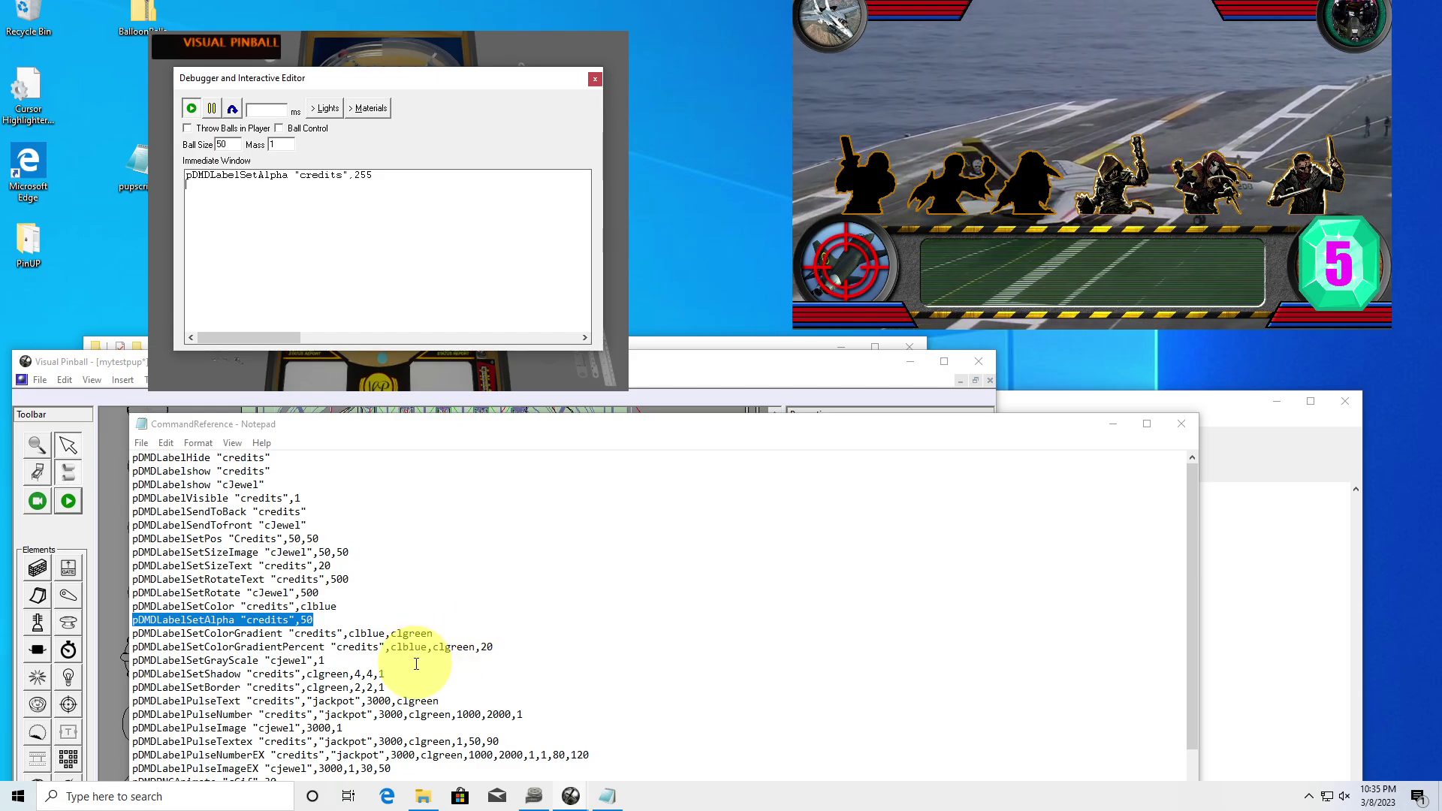
- Paste and run pDMDLabelSetBorder "credits",clgreen,3,3,1 to give credits a green border
drag(384, 687, 124, 685)
key(ctrl+c)
click(380, 181)
drag(234, 184, 167, 178)
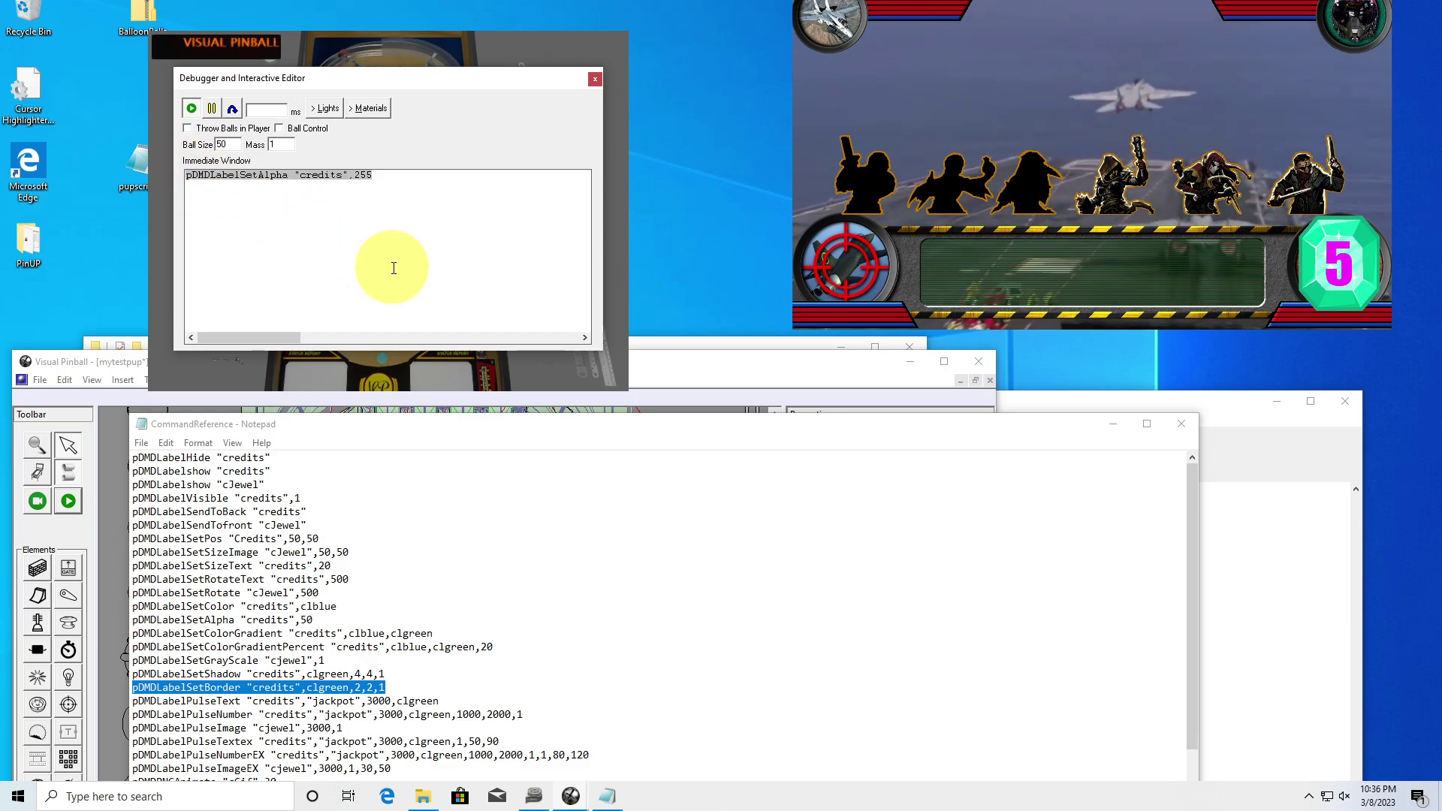
key(ctrl+v)
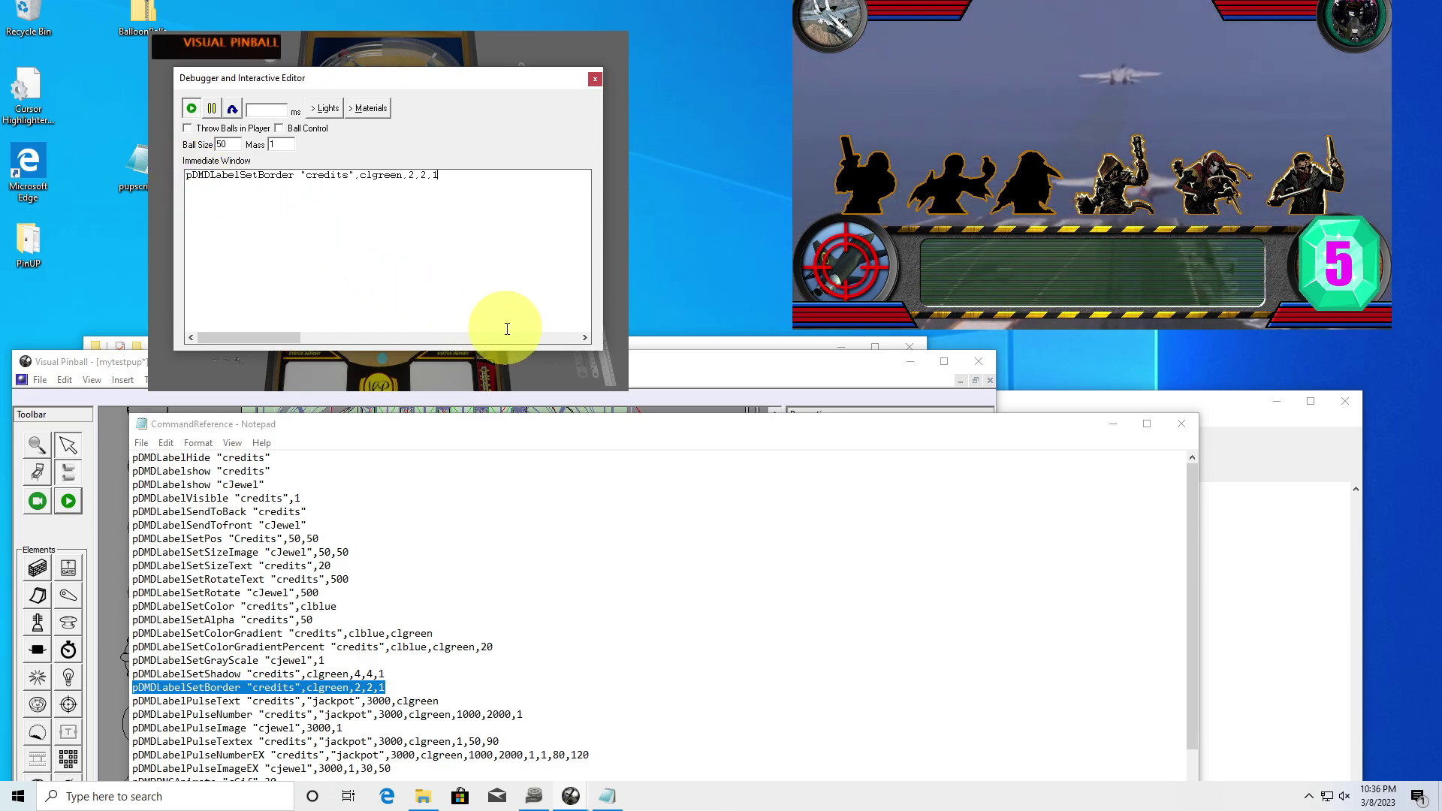
key(Return)
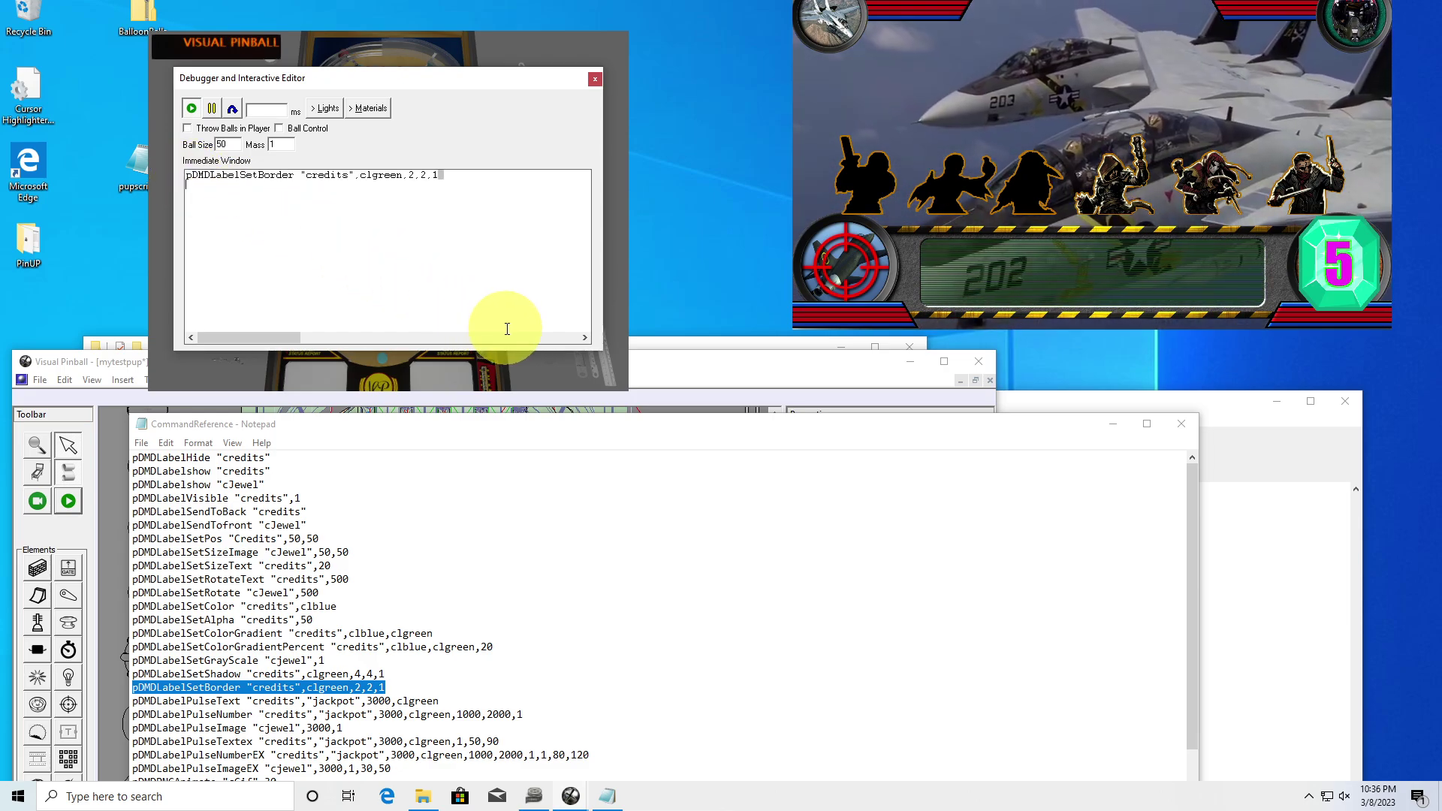
key(Home)
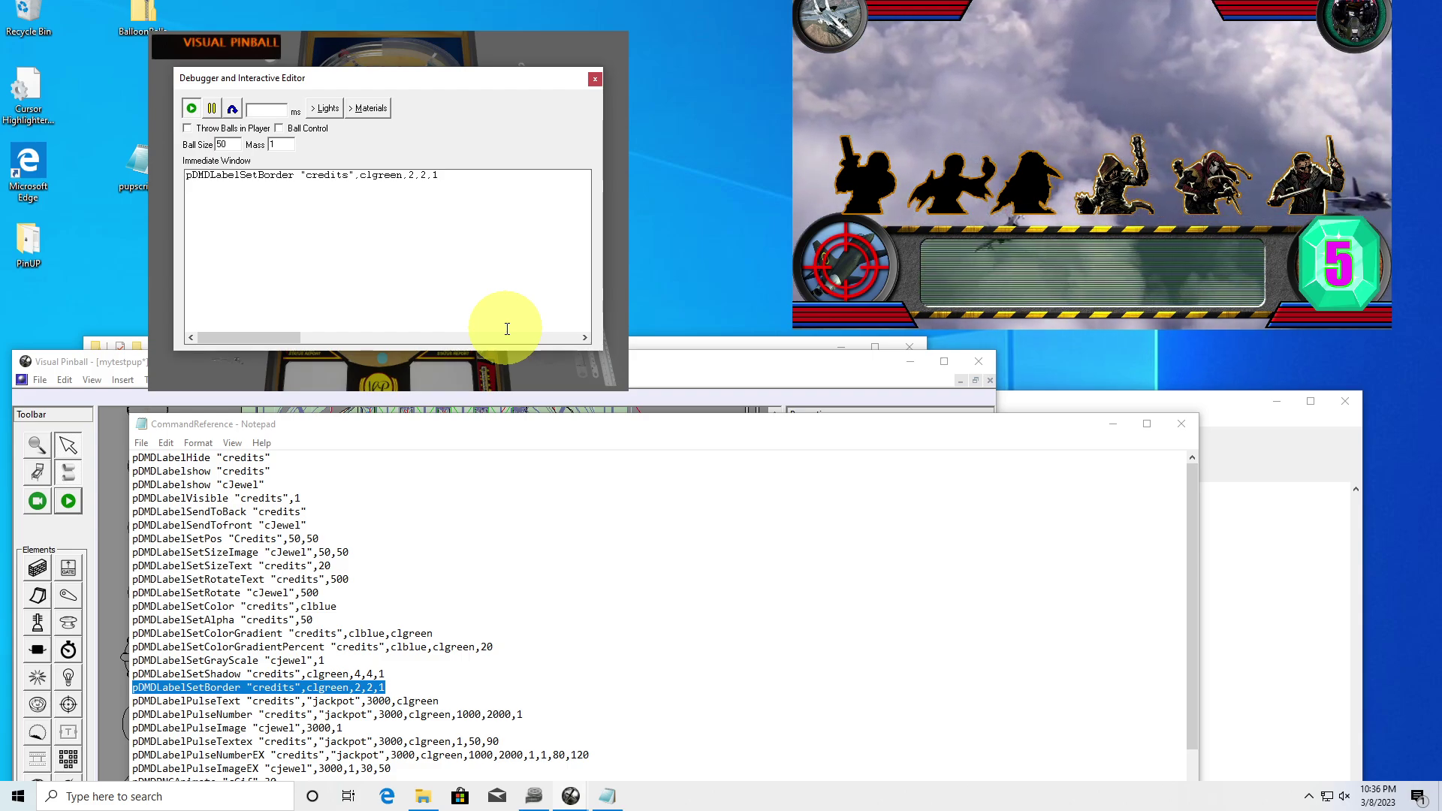
text(,)
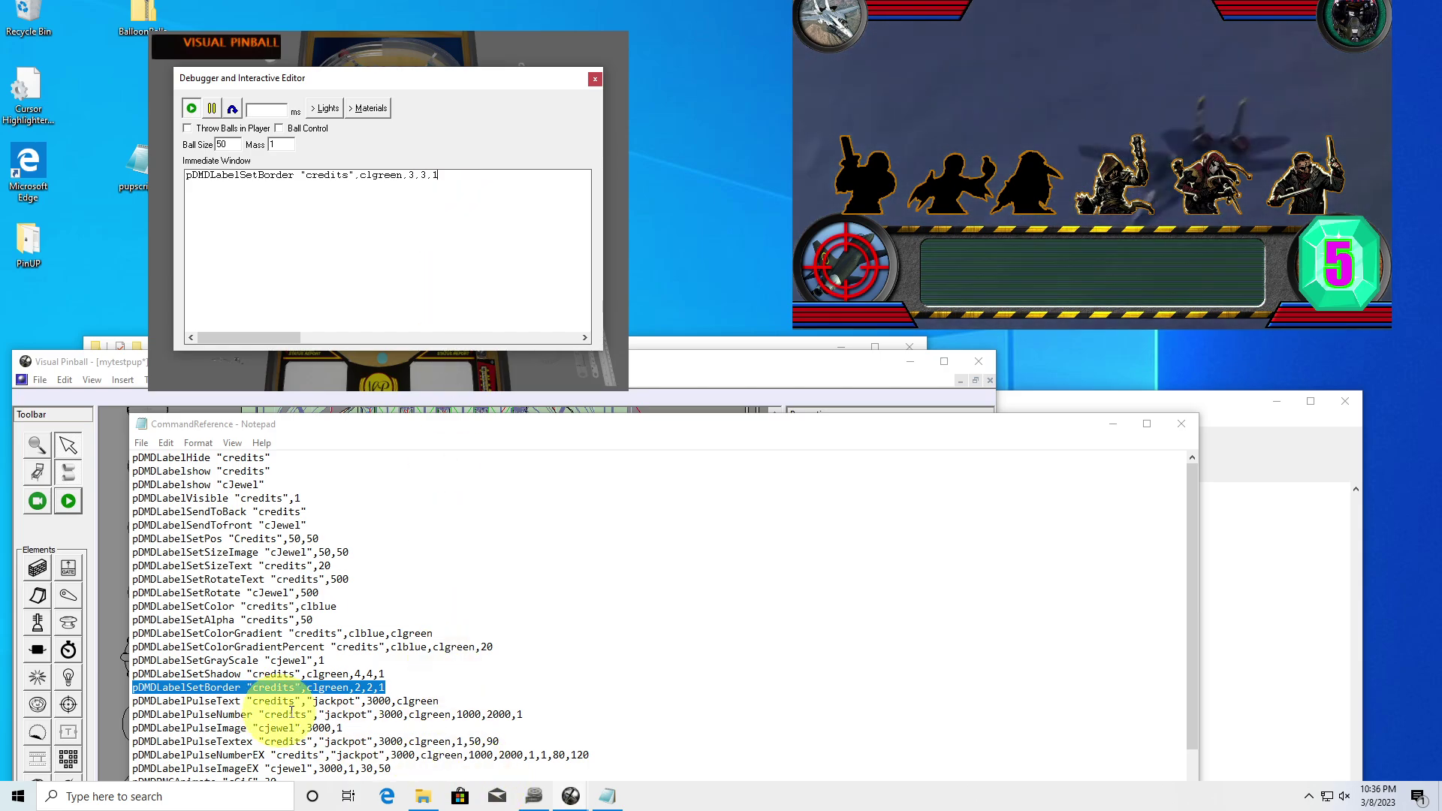
scroll(400, 661, down, 2)
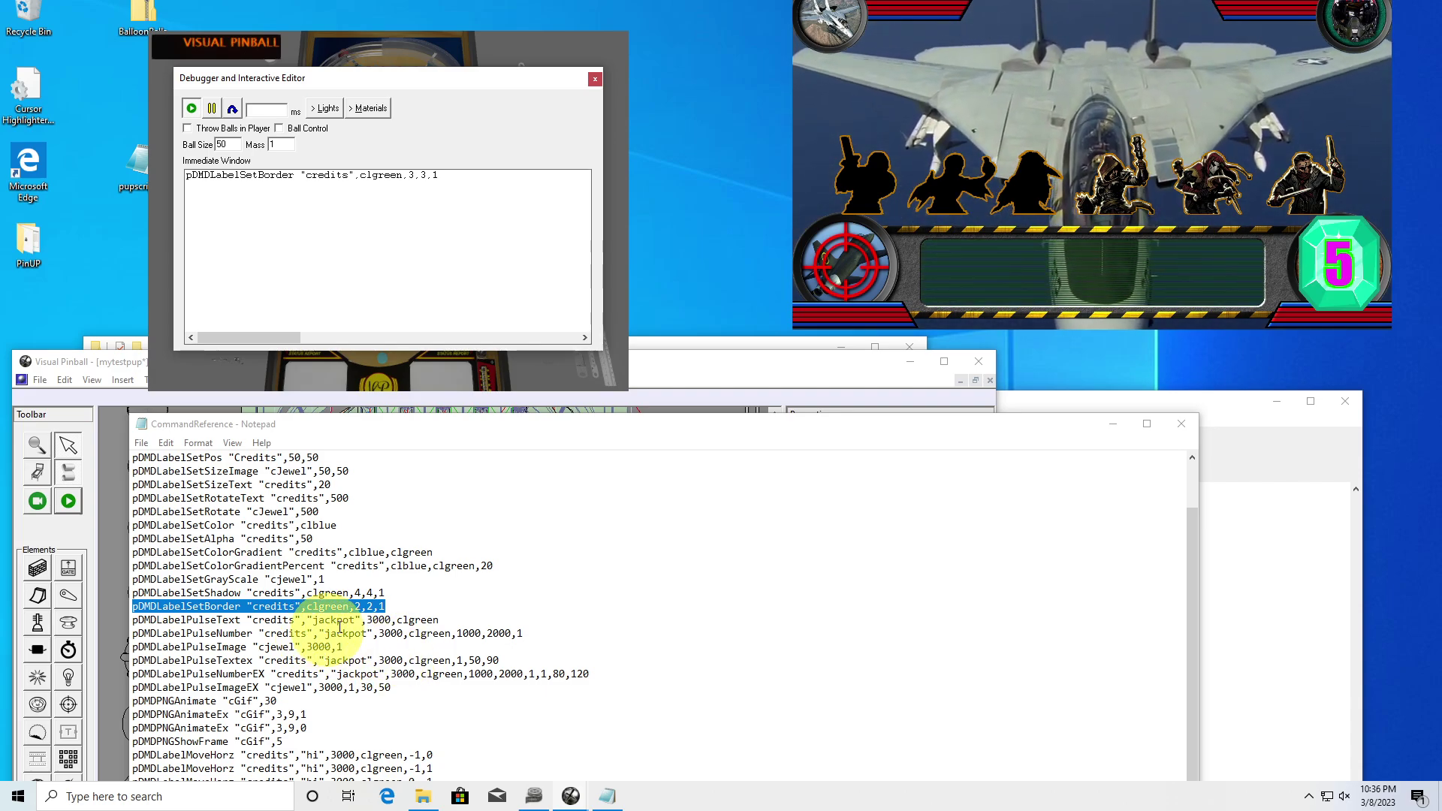
drag(449, 623, 130, 625)
key(ctrl+c)
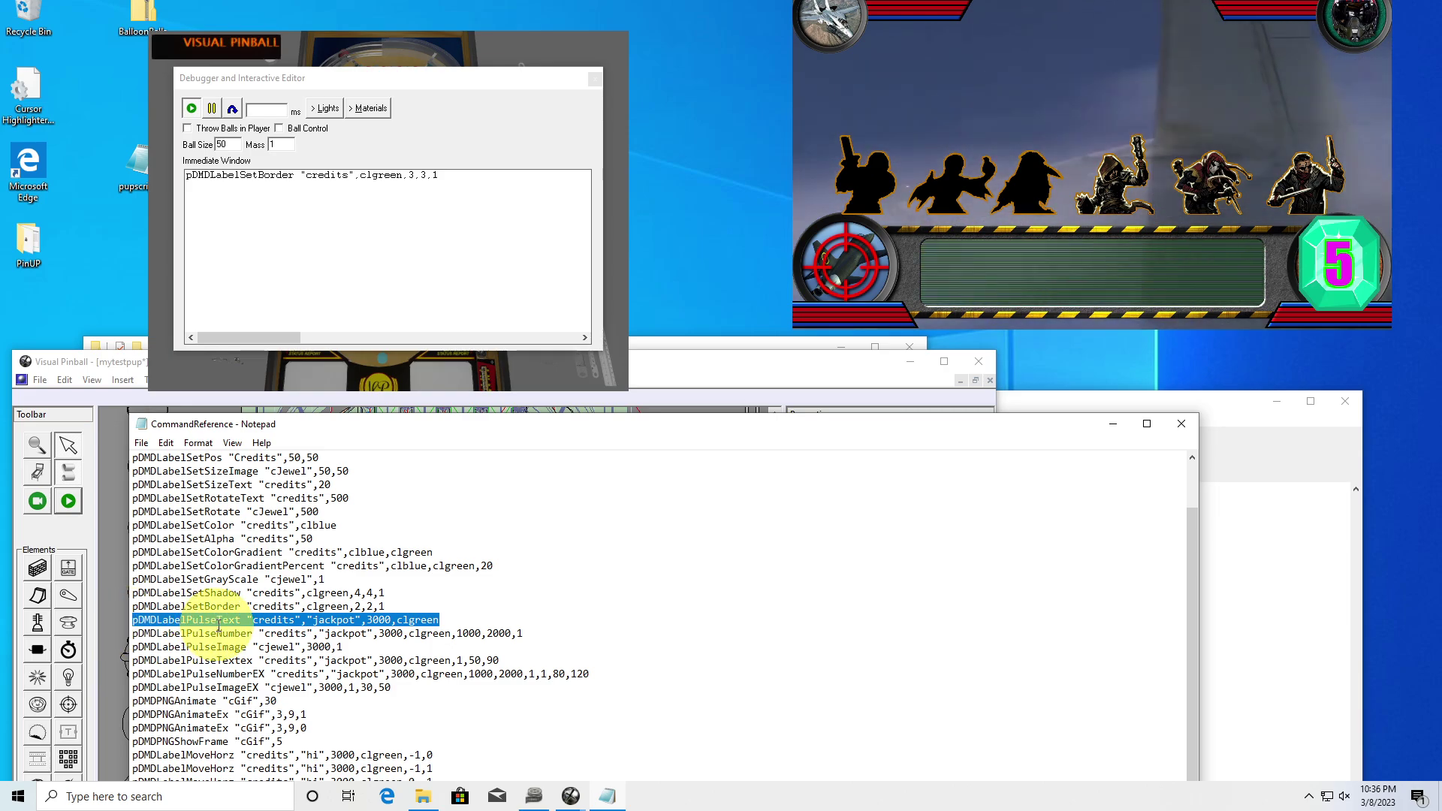
- Run pDMDLabelPulseText "credits","jackpot",3000 and change its pulse colour from clgreen to clBlue
click(260, 187)
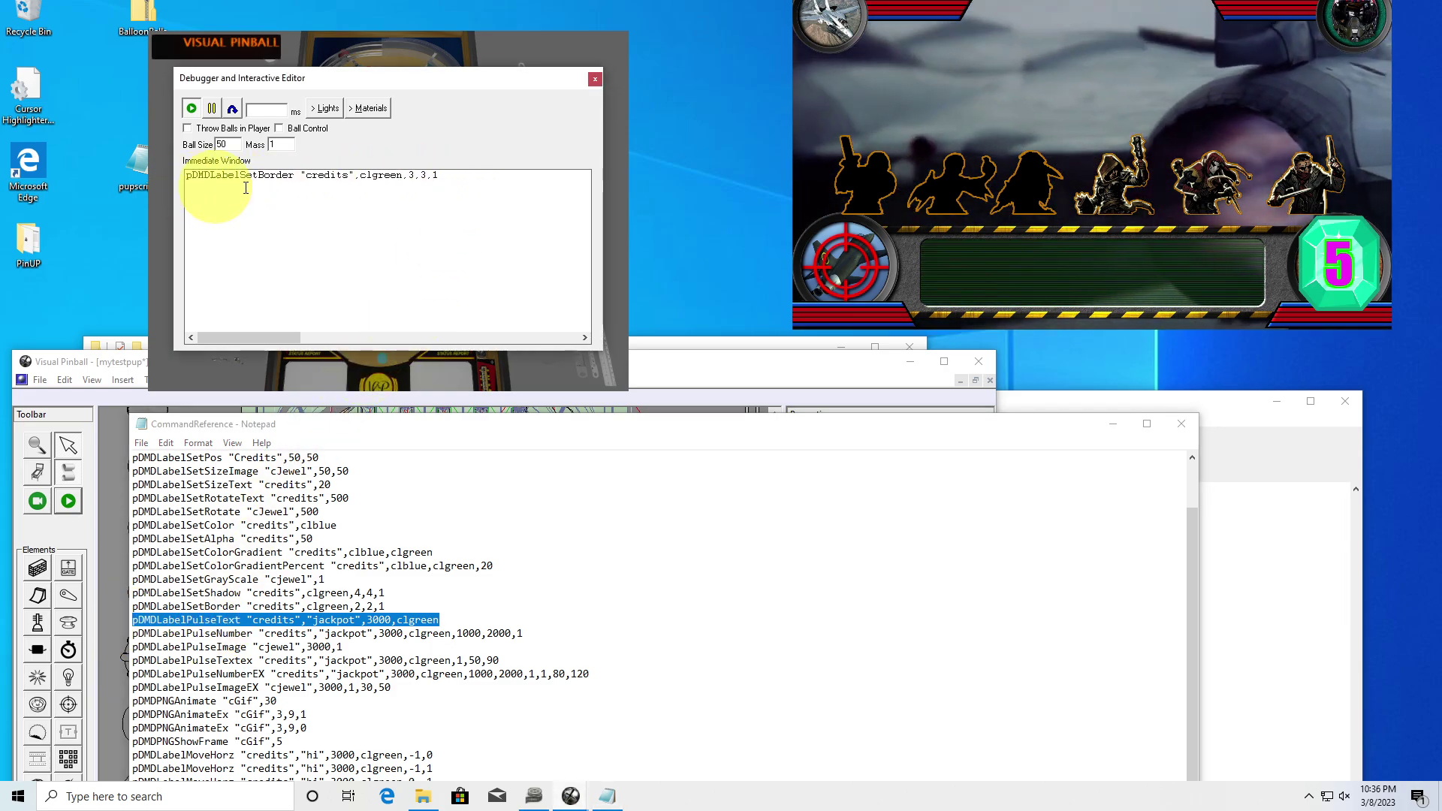
drag(449, 178, 185, 175)
key(ctrl+v)
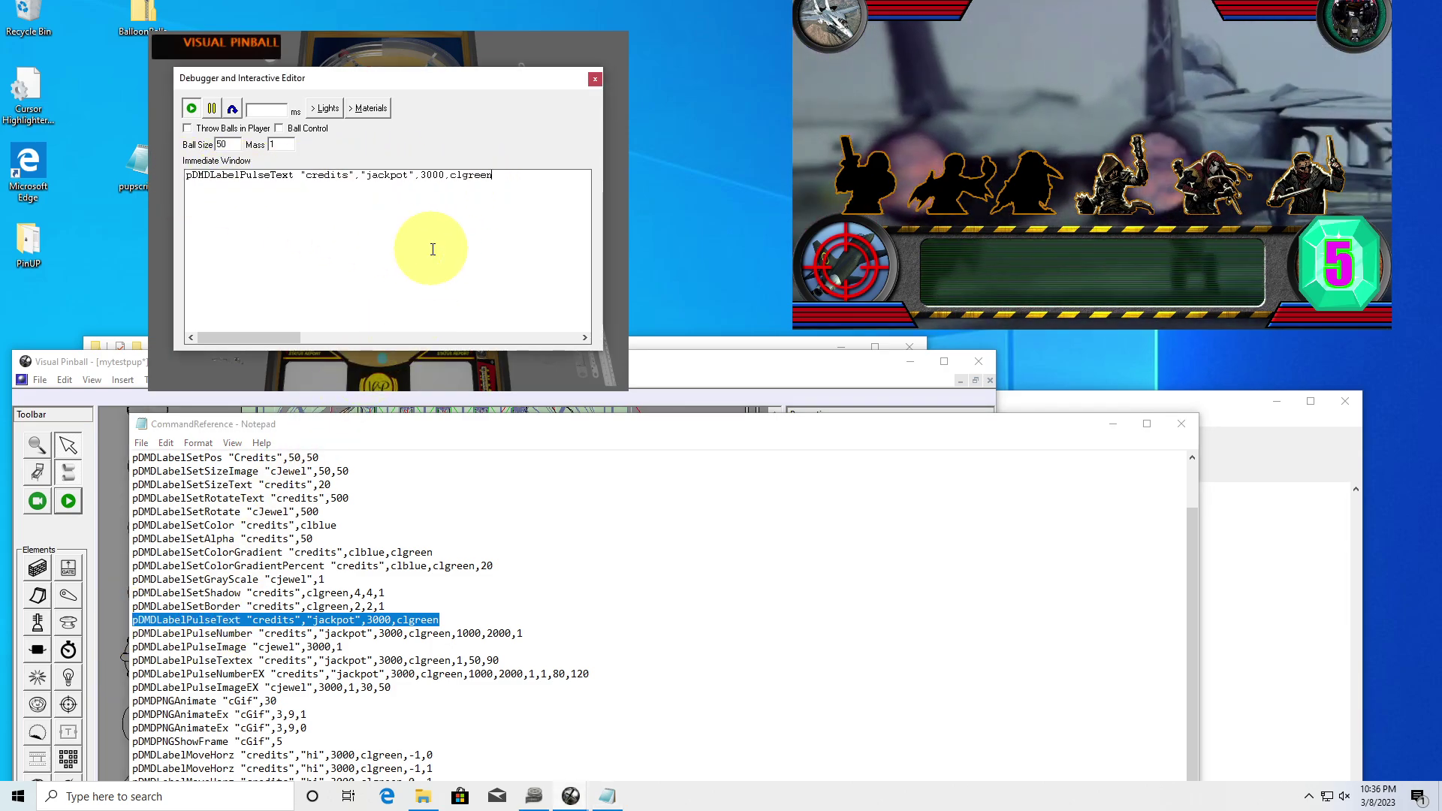
key(Return)
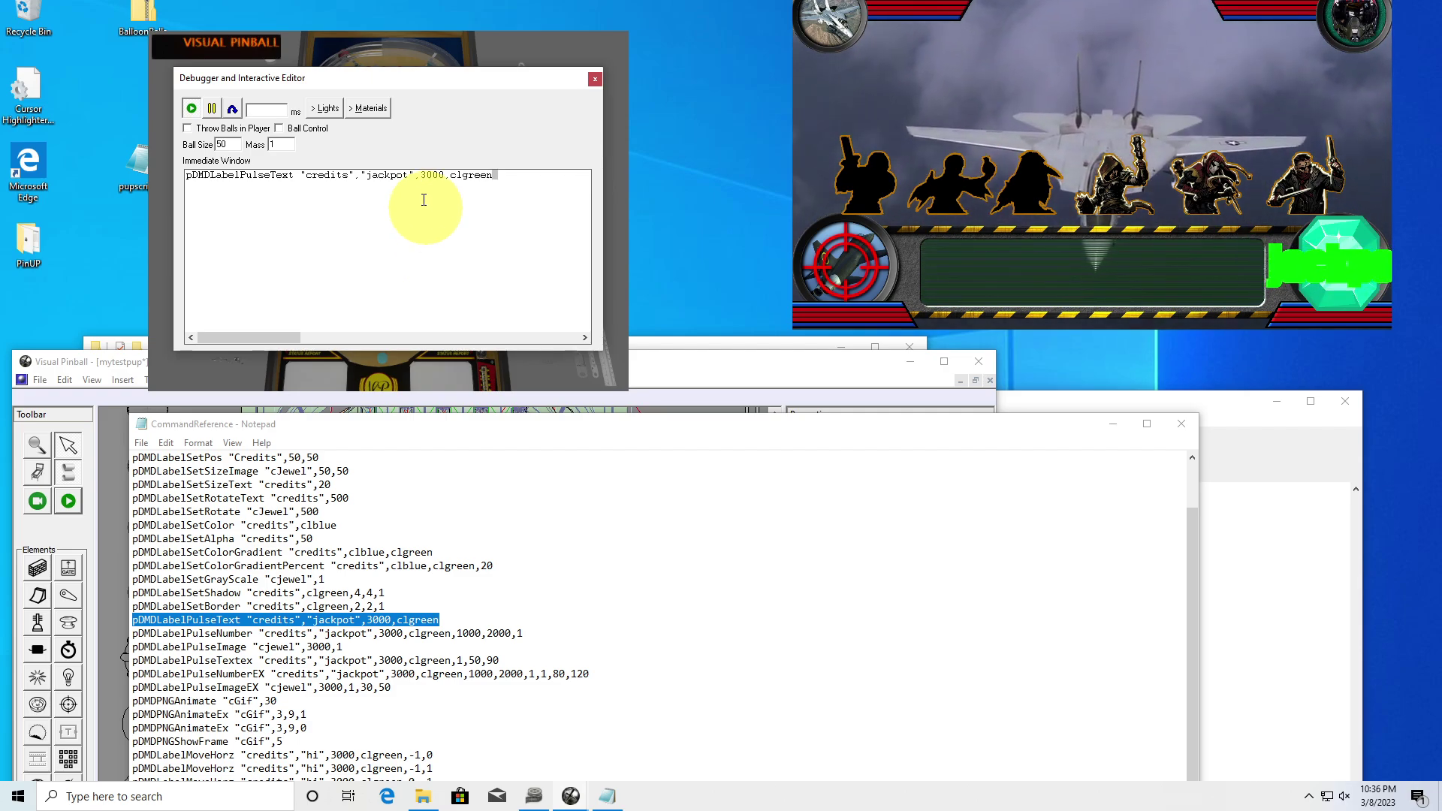
double_click(474, 175)
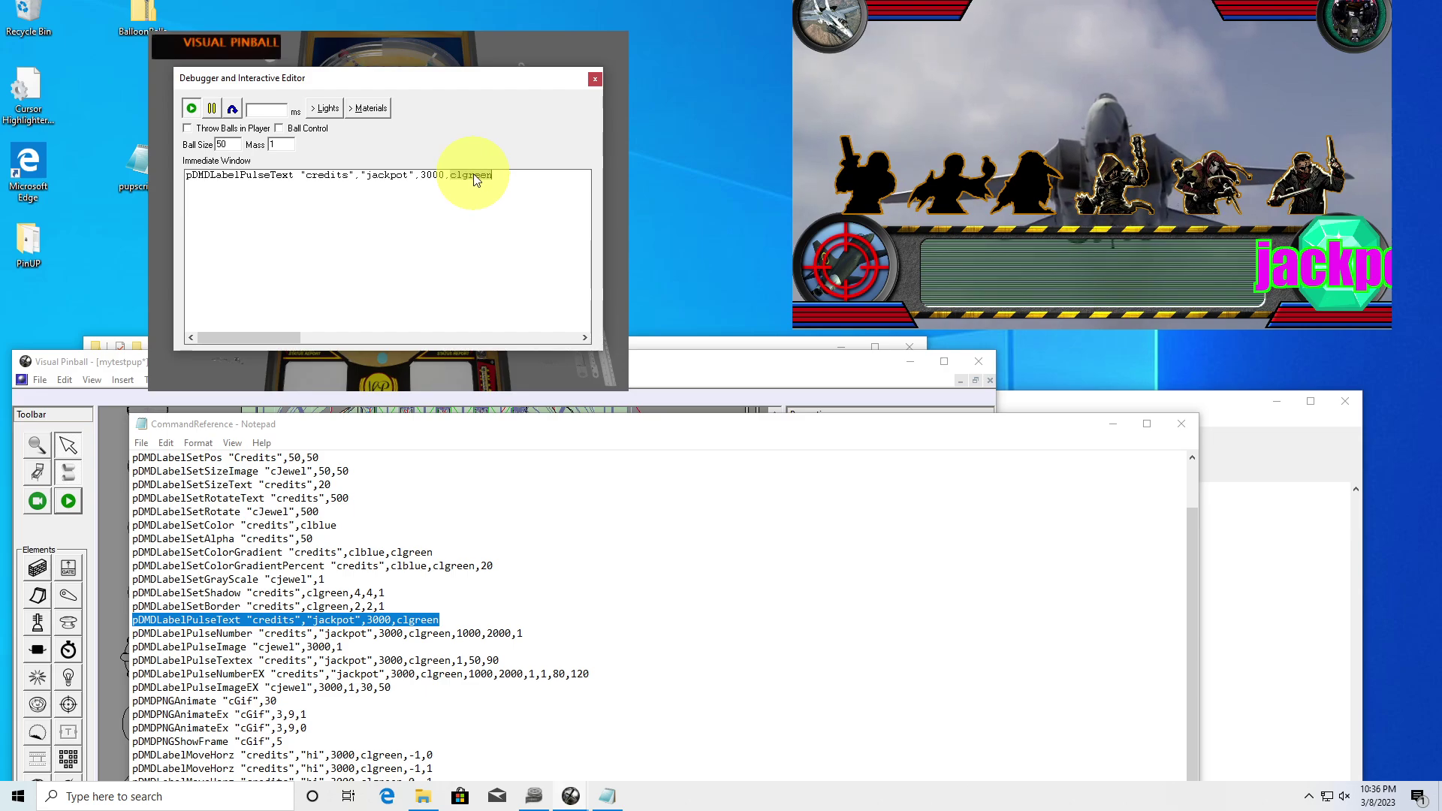
text(c)
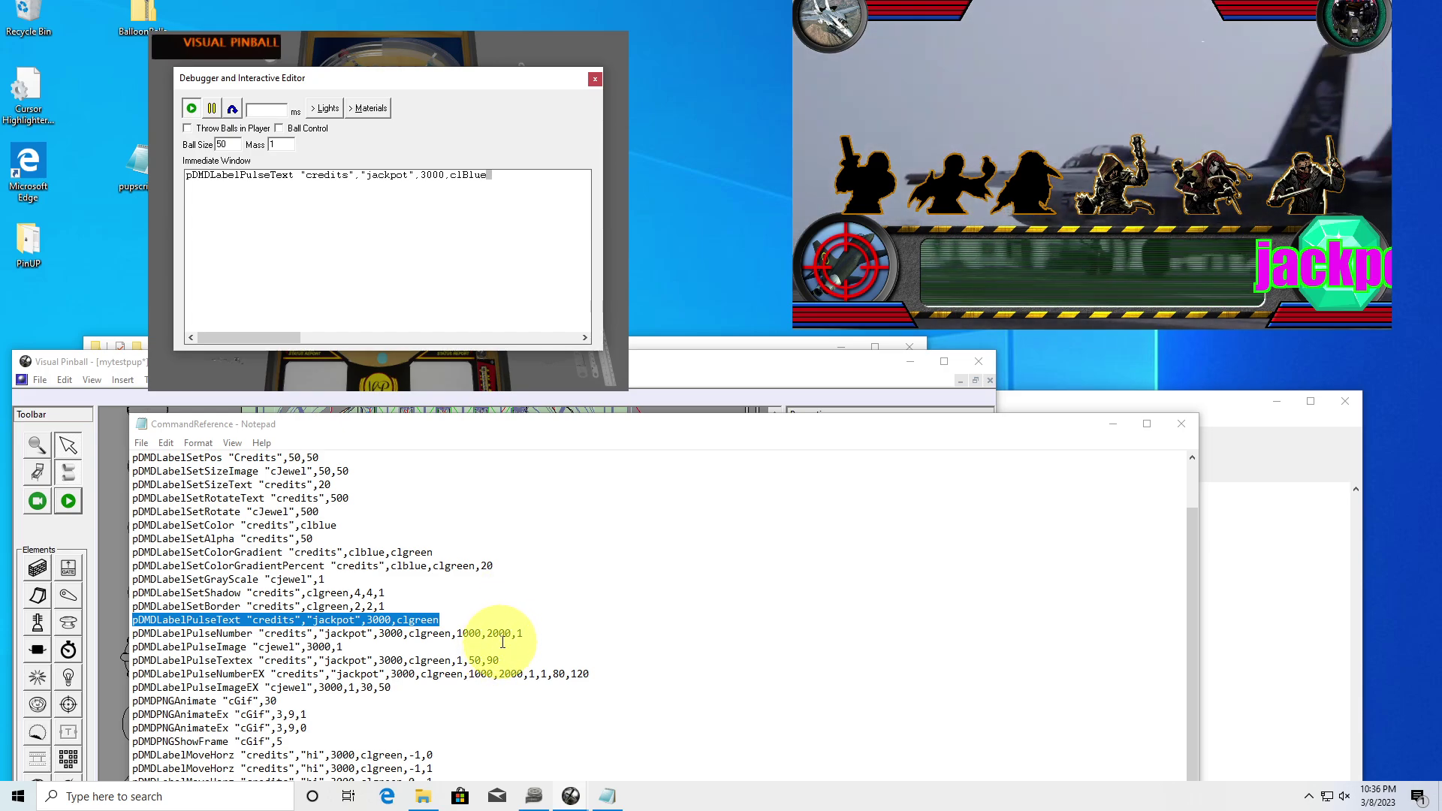
drag(532, 632, 133, 634)
key(ctrl+c)
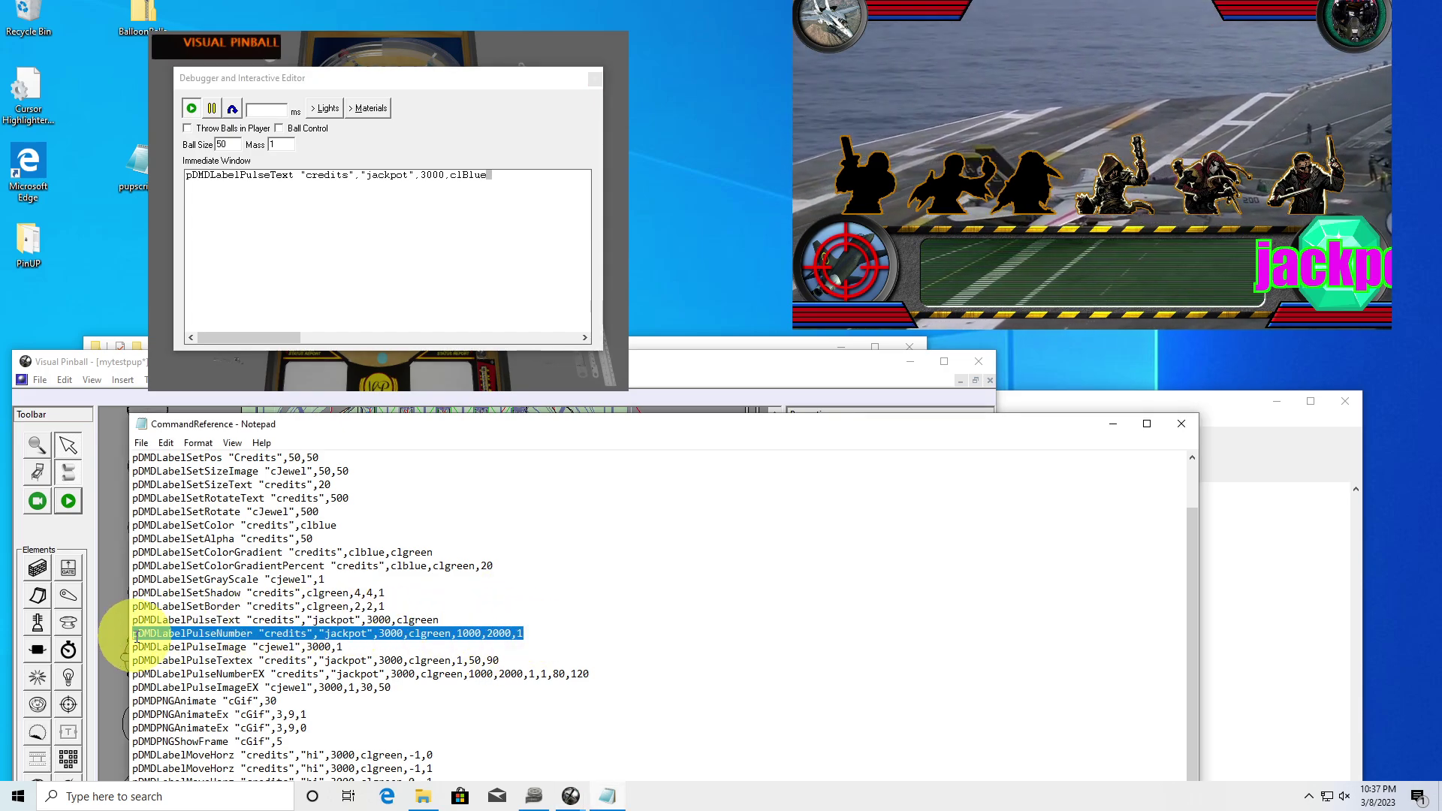
- Paste and run pDMDLabelPulseNumber on credits, changing its colour from clgreen to clBlue
click(513, 185)
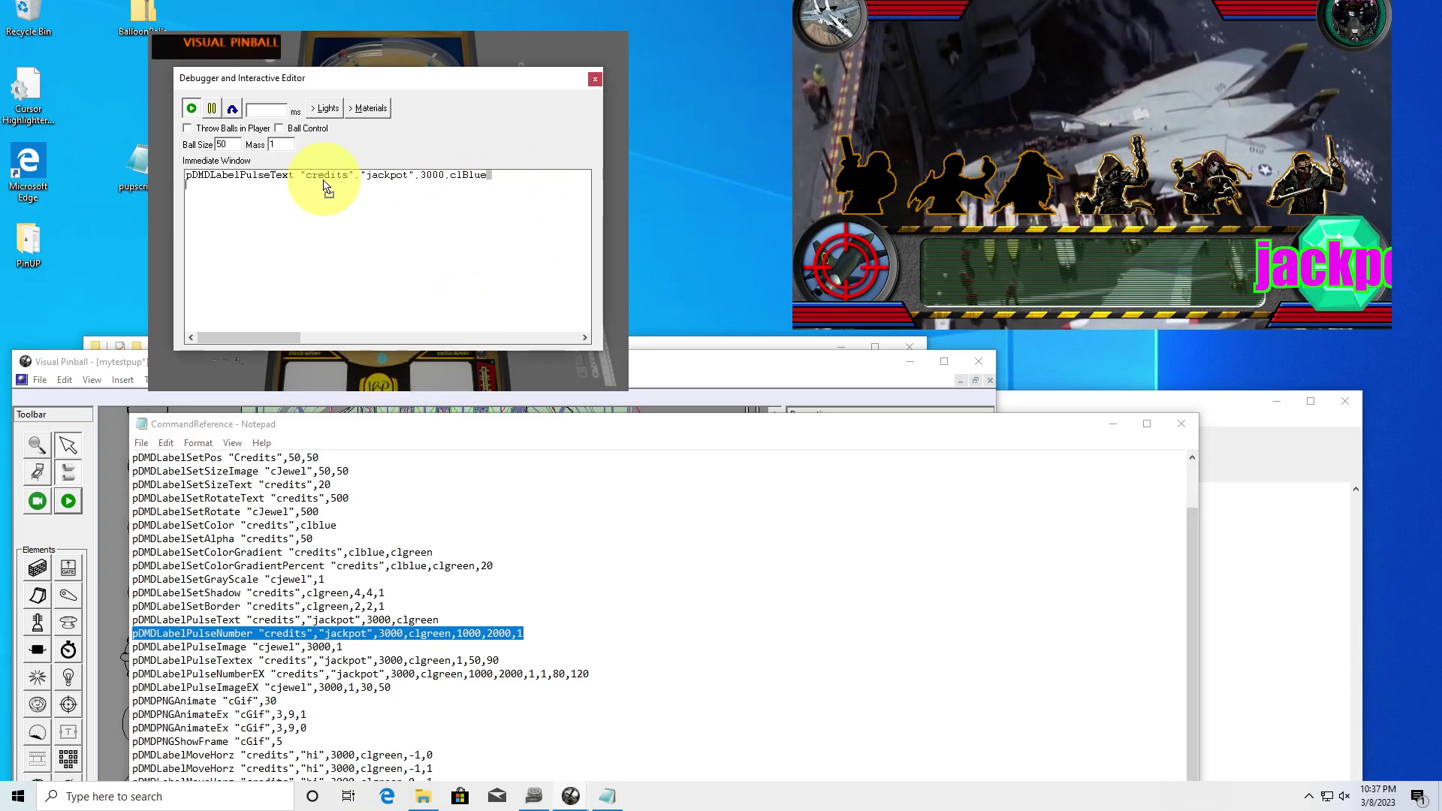
drag(265, 176, 162, 174)
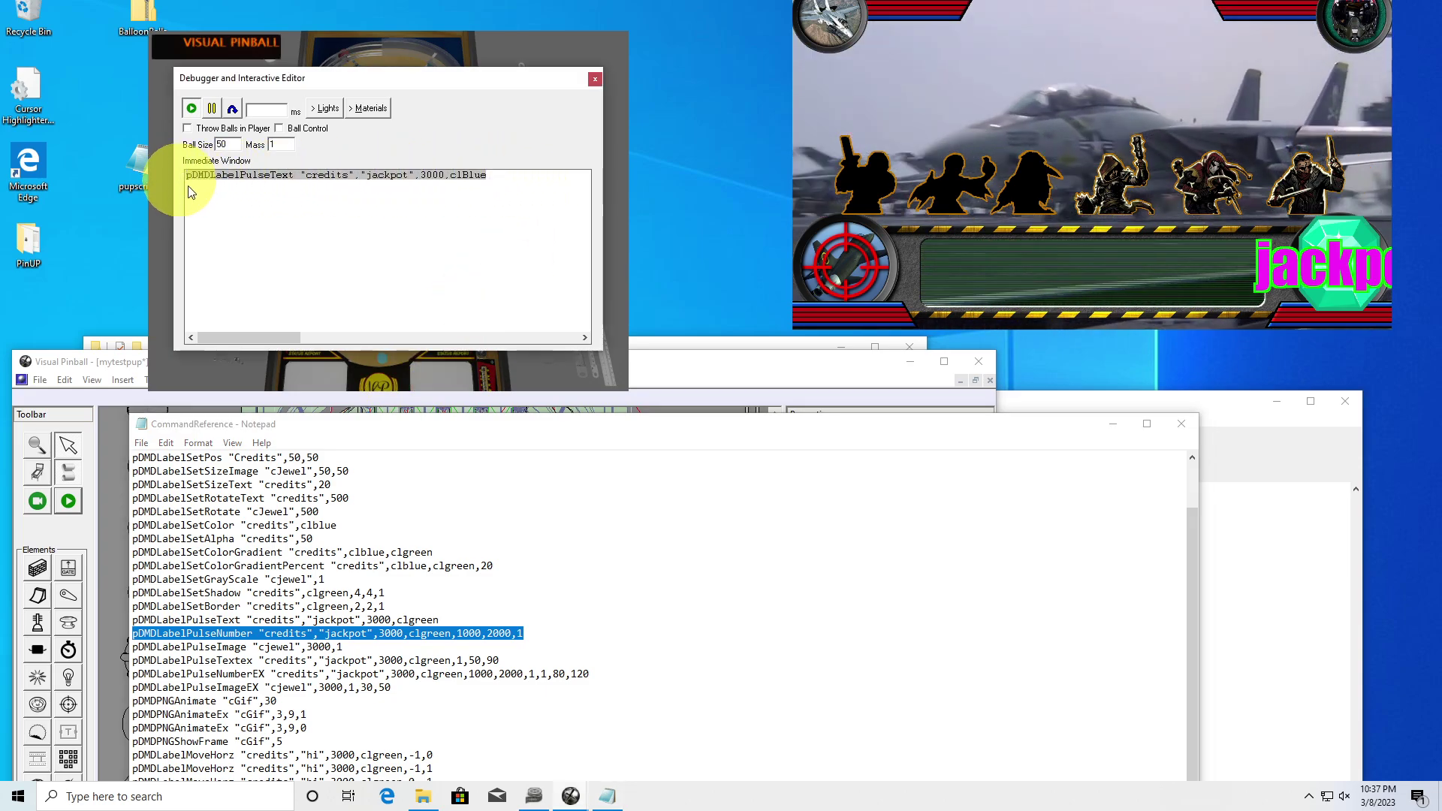
key(ctrl+v)
key(Return)
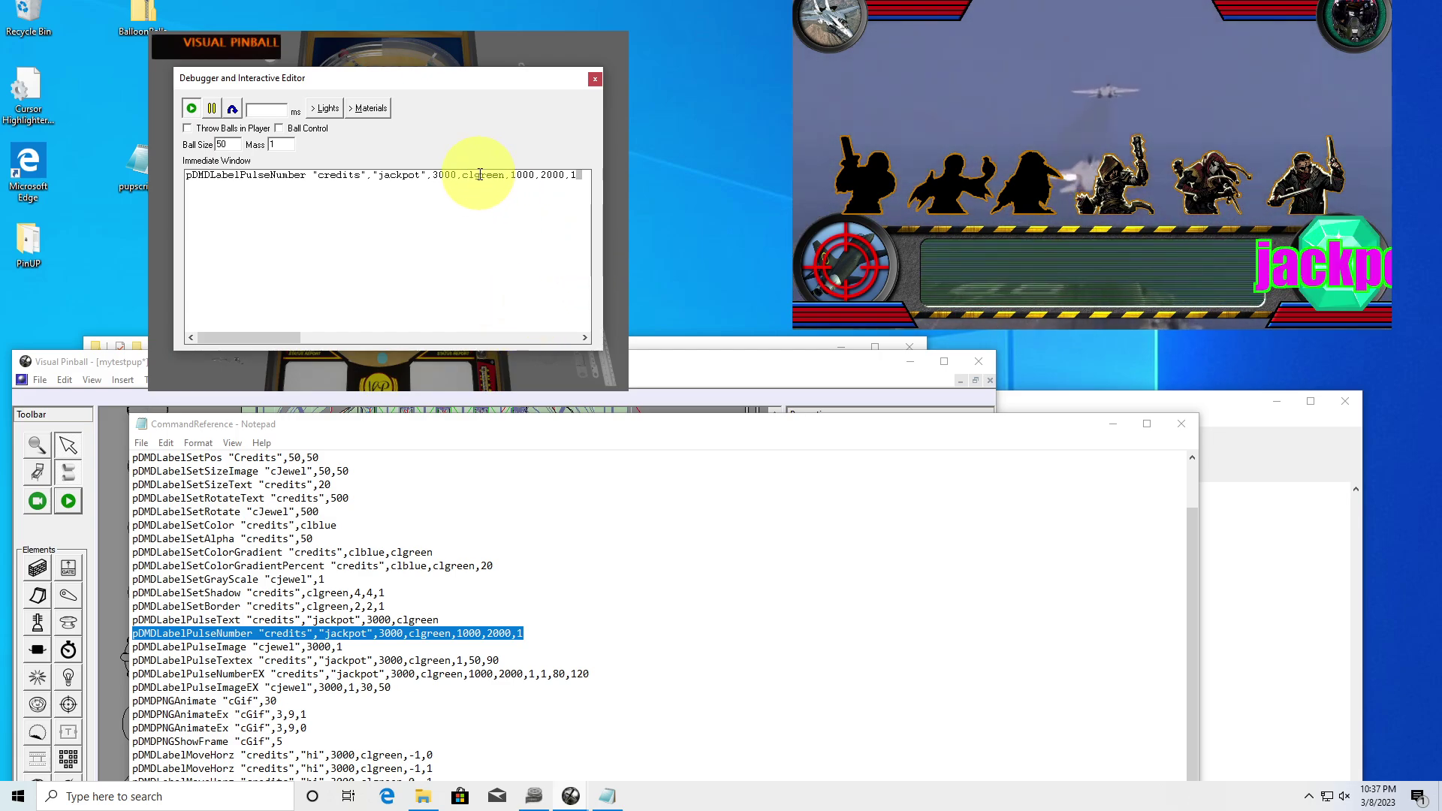
drag(474, 175, 505, 175)
key(BackSpace)
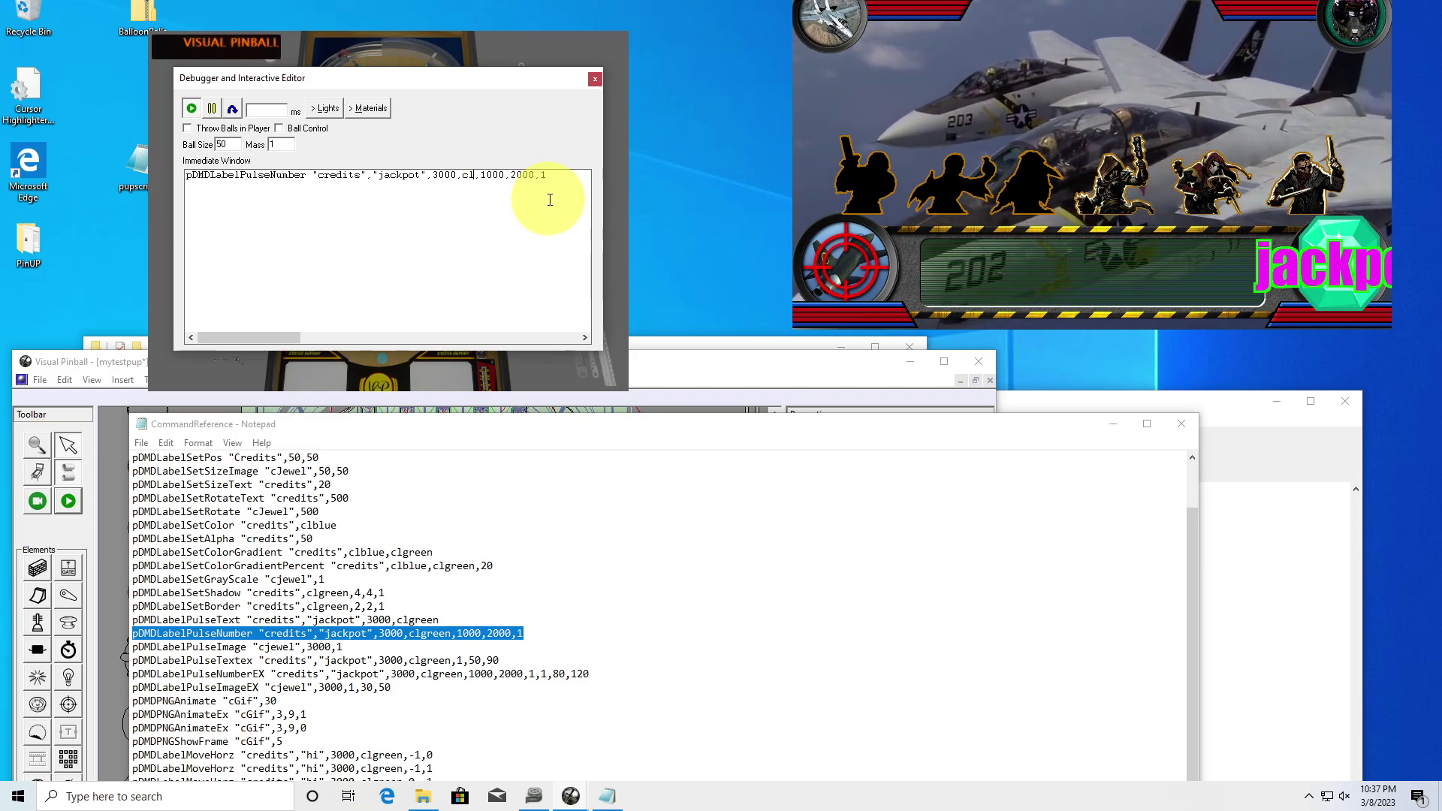
text(Blue)
key(Return)
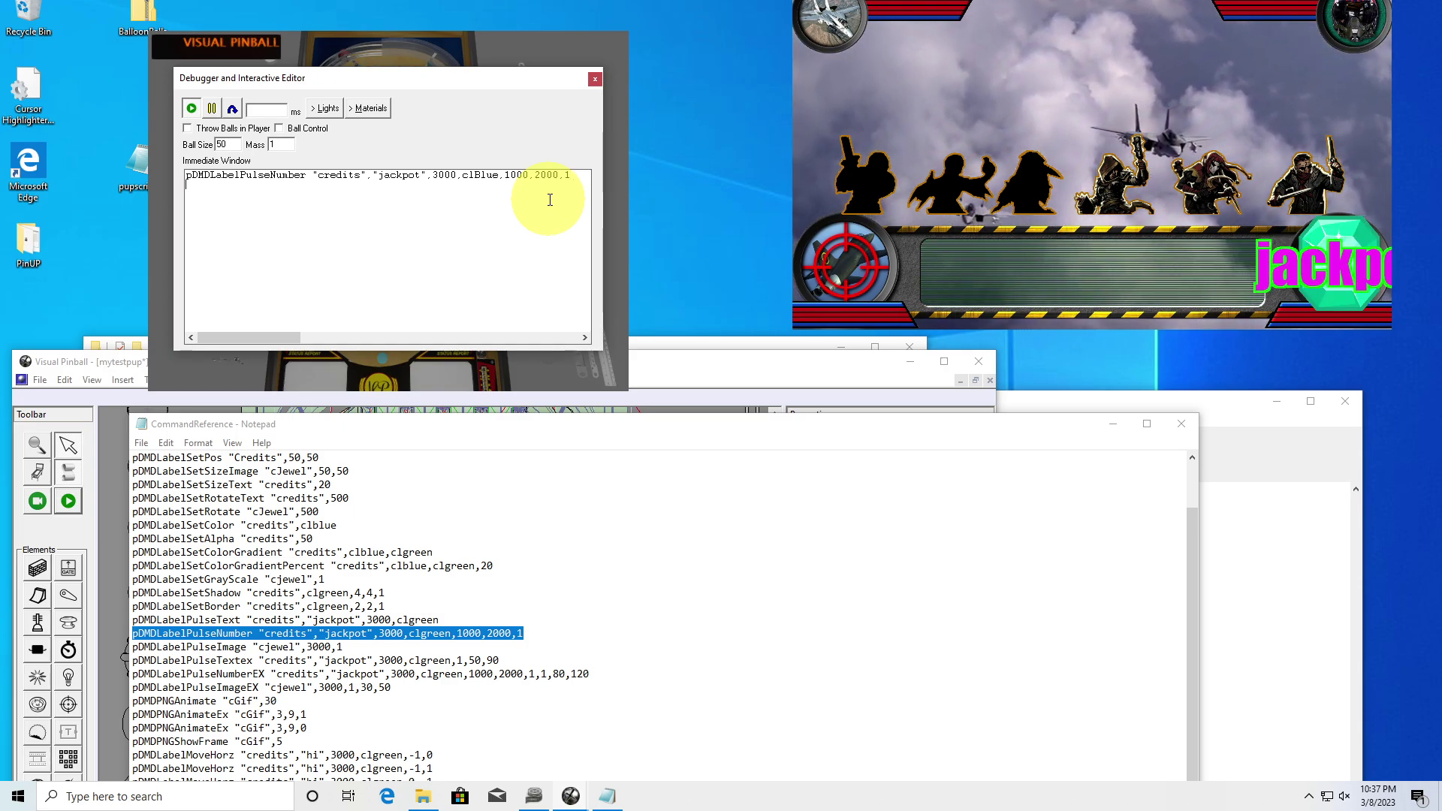
- Rerun the pulse number command with its duration edited to 2000, then 1000, then 4000
key(Up)
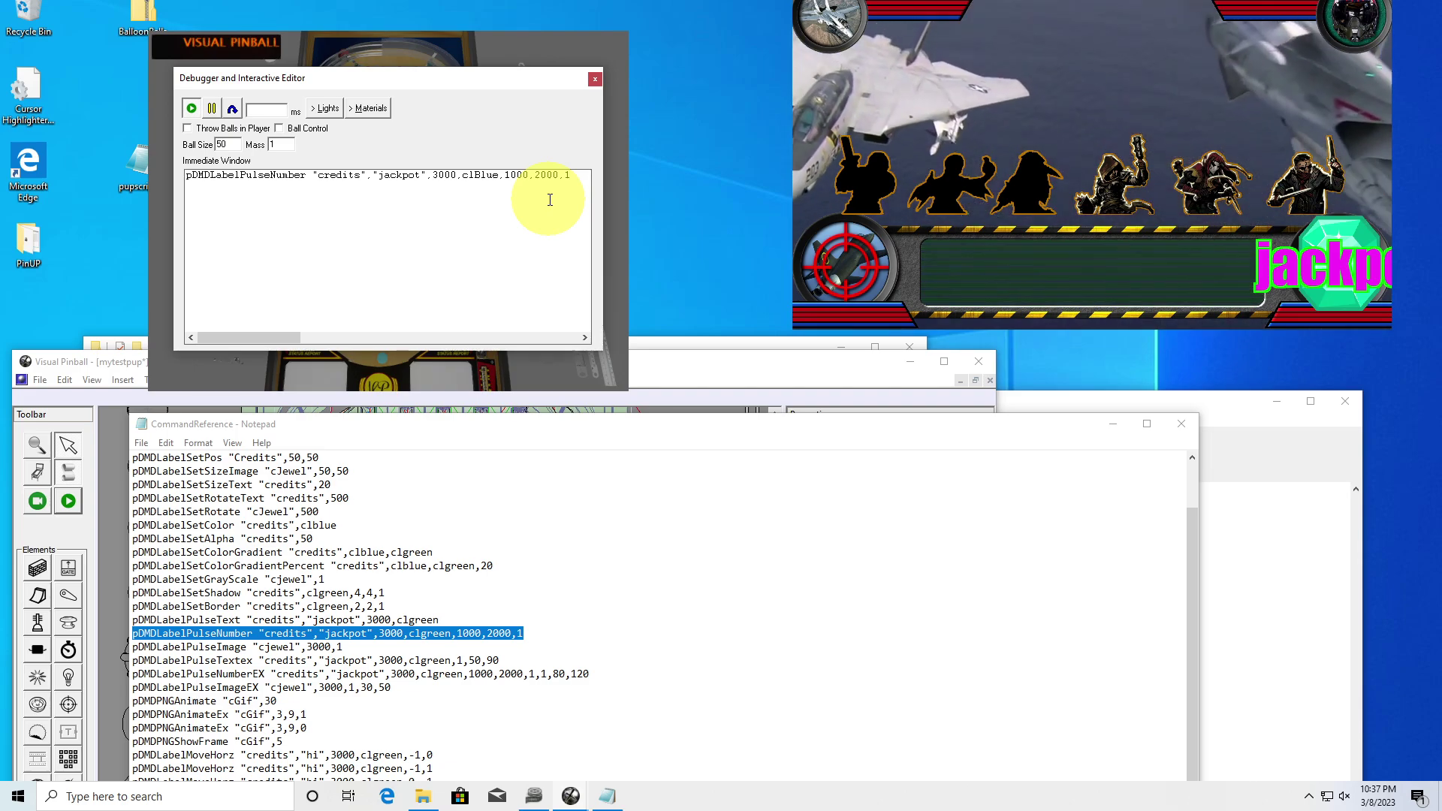
key(Return)
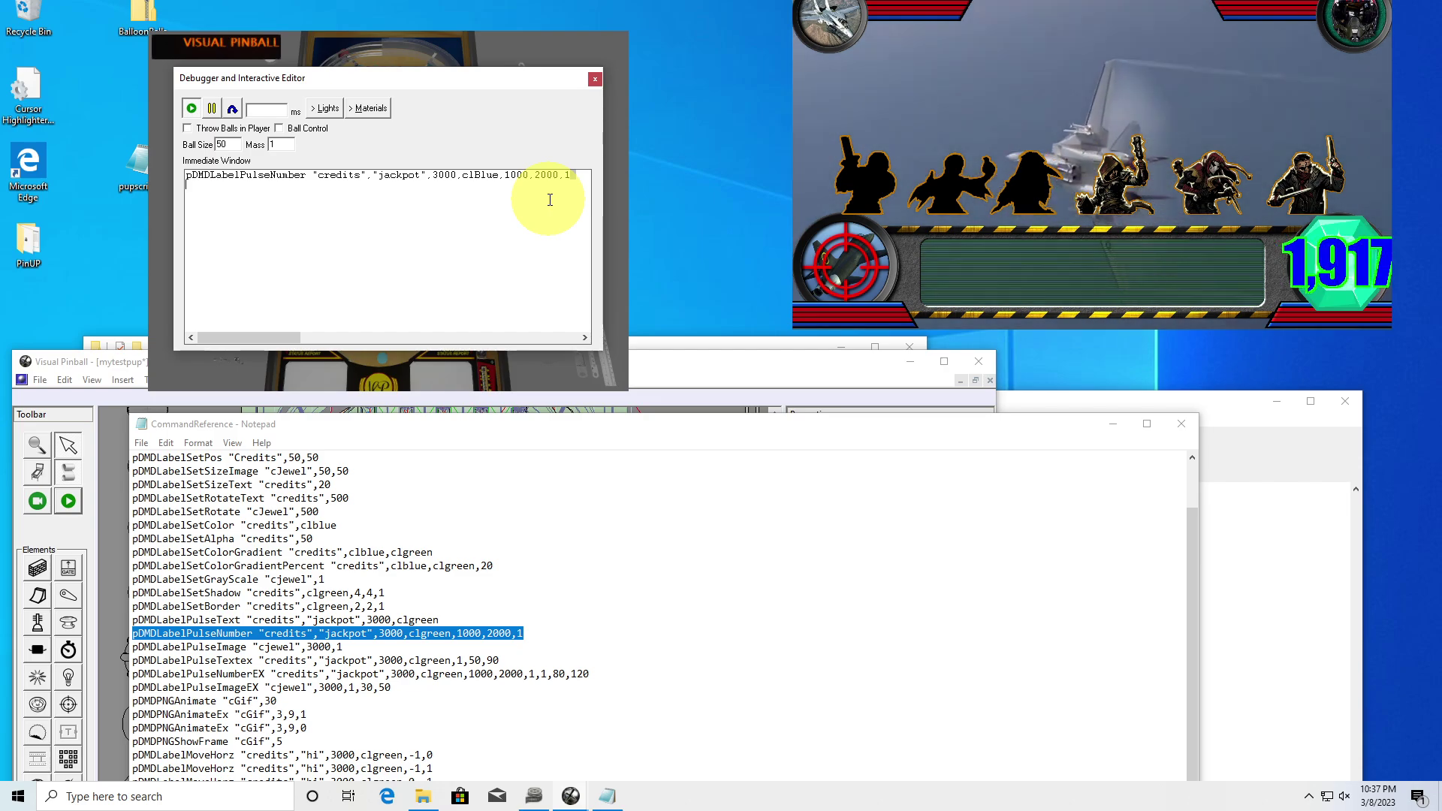
key(BackSpace)
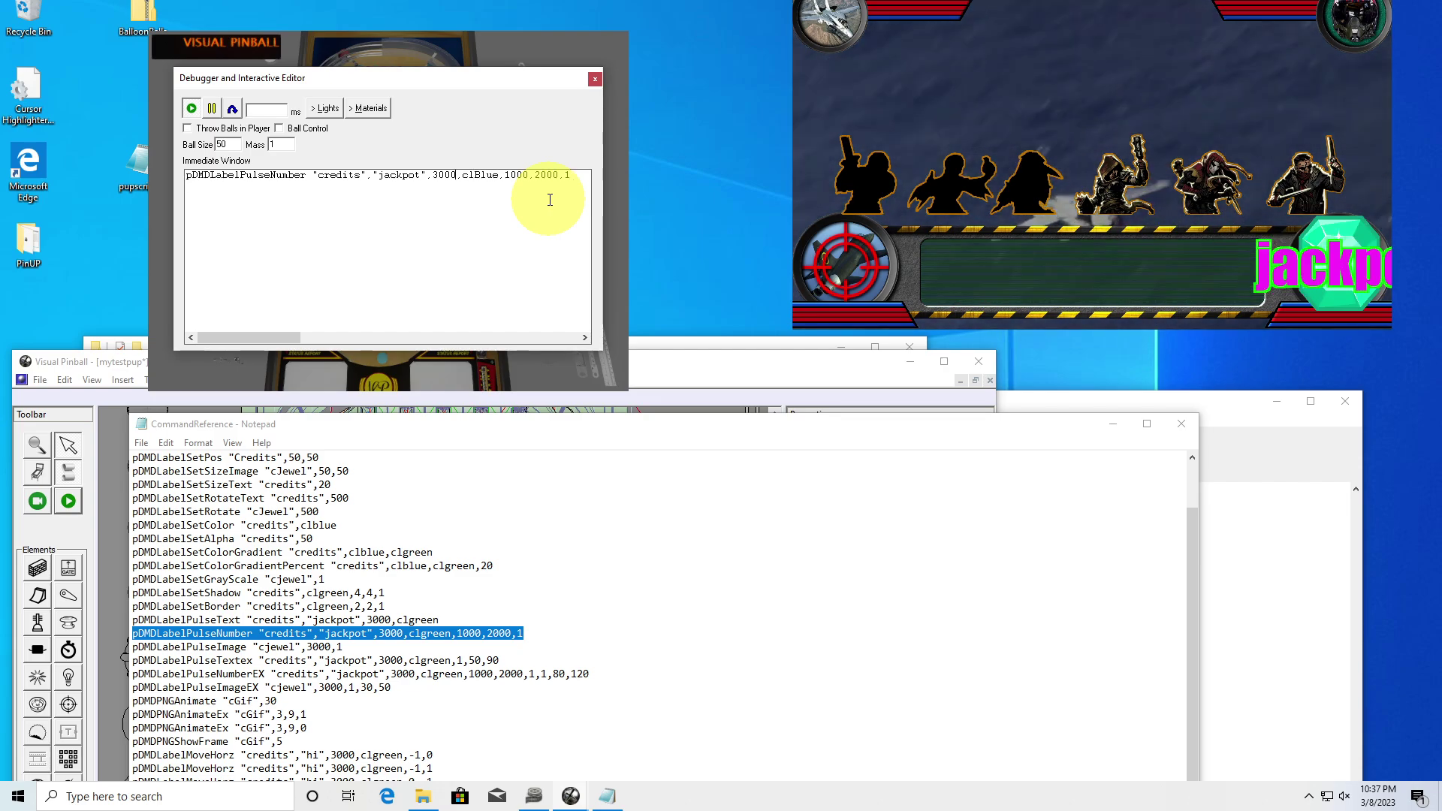
key(BackSpace)
text(2)
key(End)
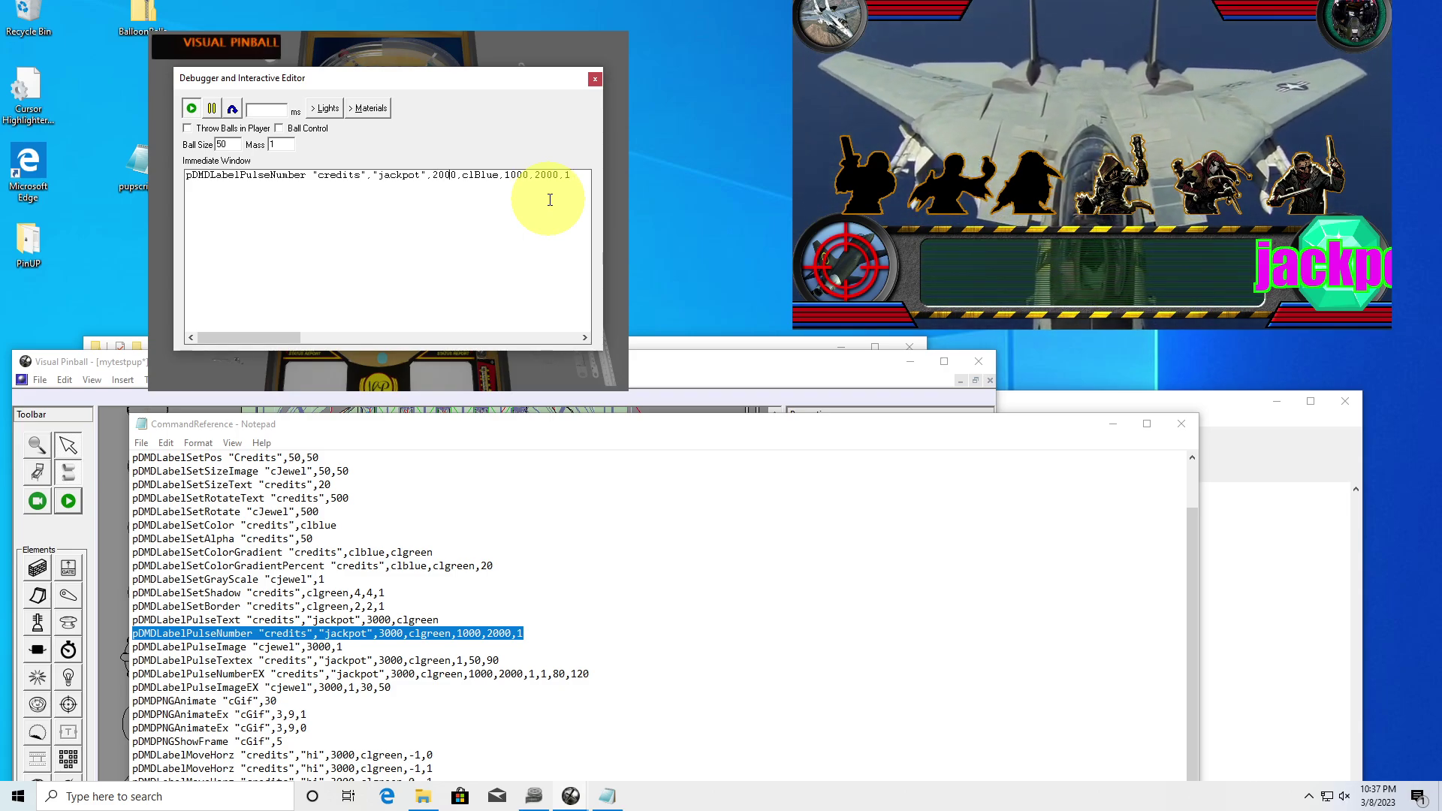
key(Delete)
text(1)
key(End)
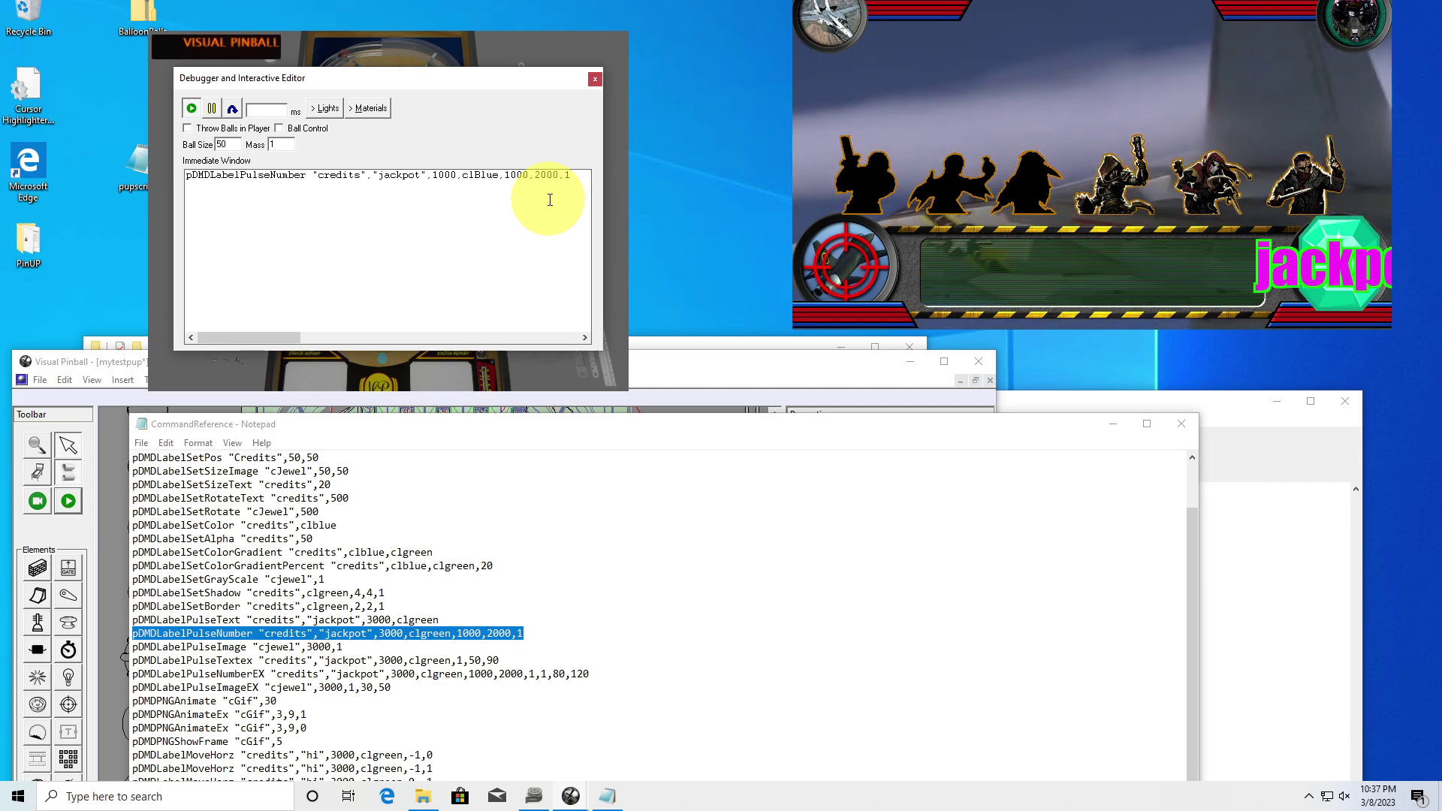
key(Return)
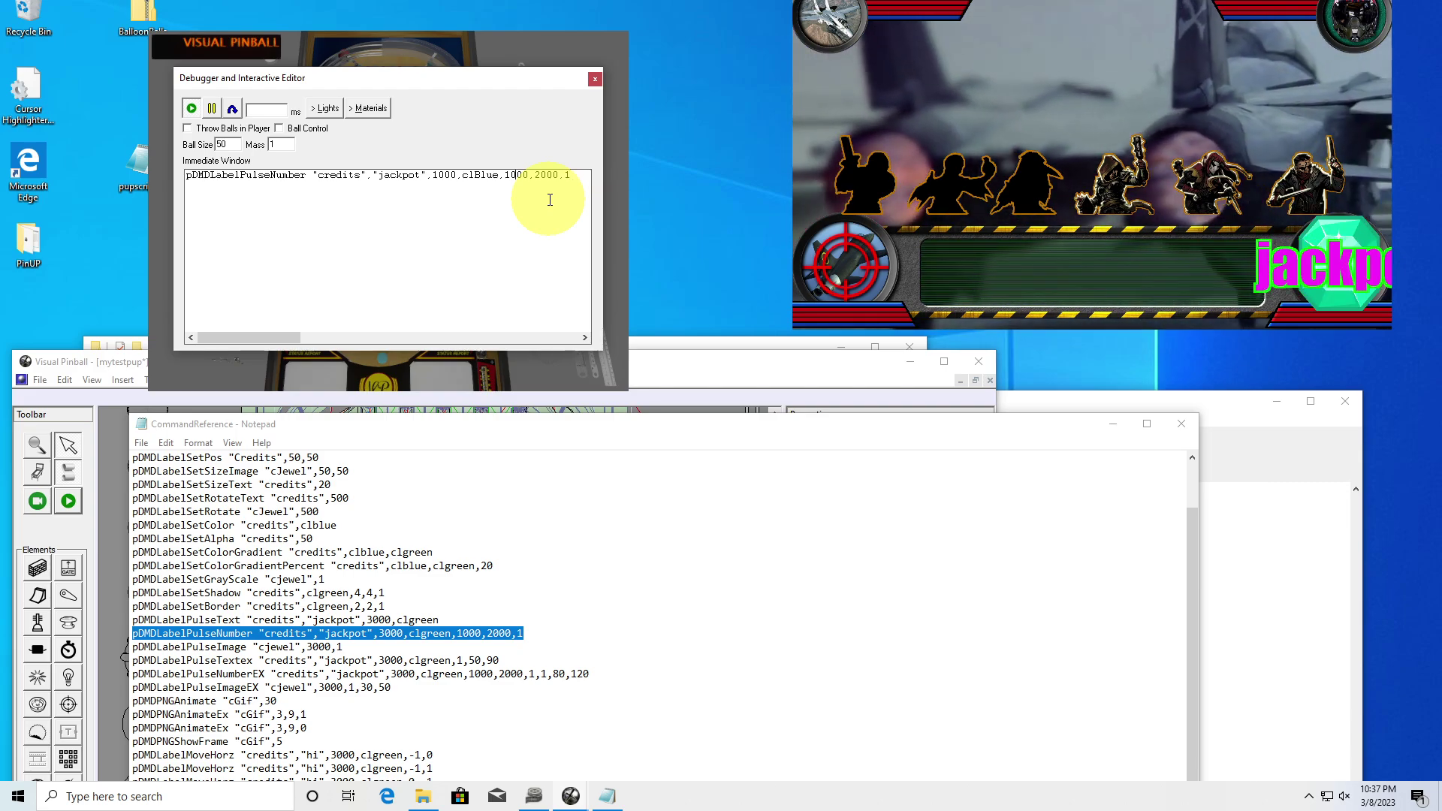
key(Delete)
text(4)
key(End)
key(Return)
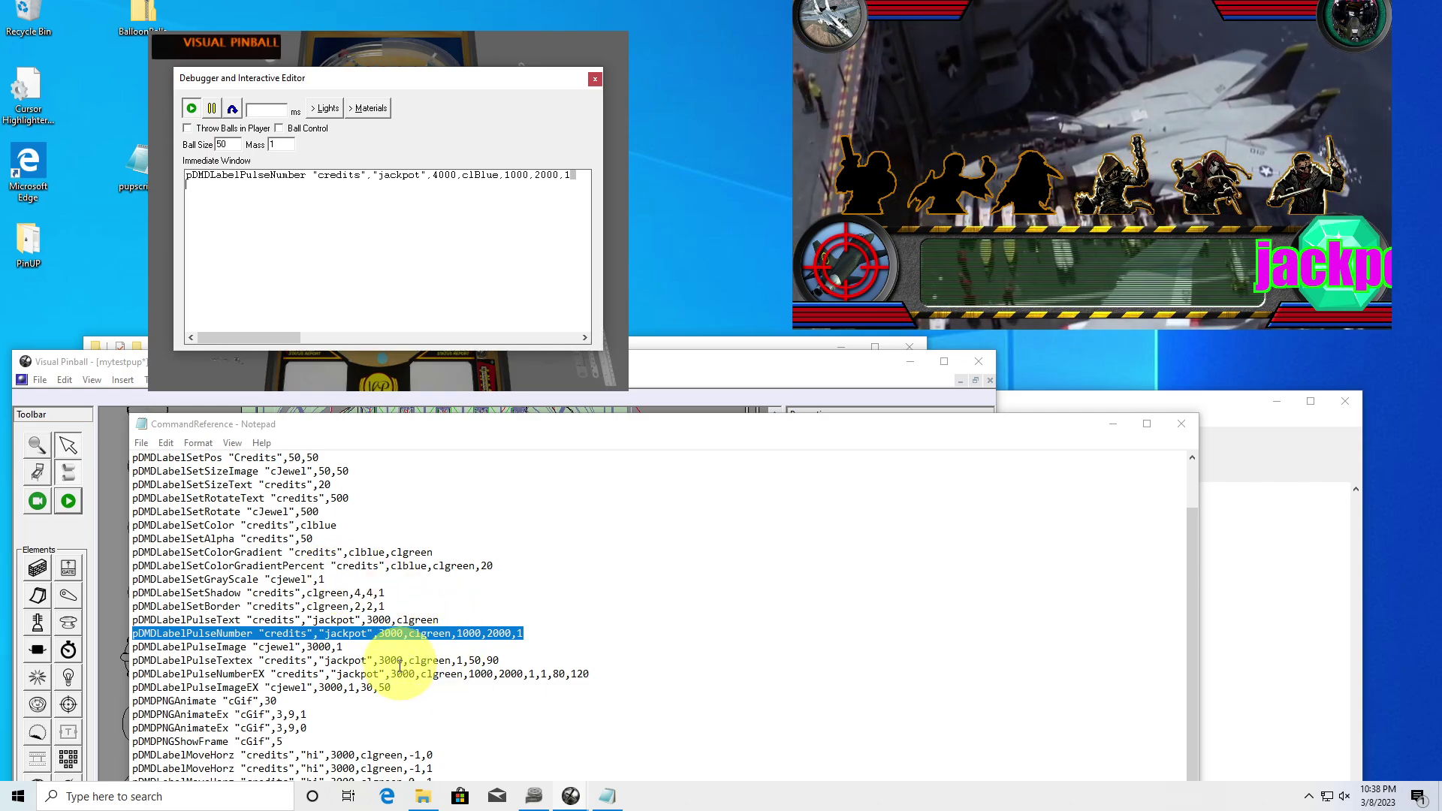
- Select the pDMDLabelPulseImageEX "cjewel",3000,1,30,50 line in the CommandReference notes
drag(391, 687, 133, 690)
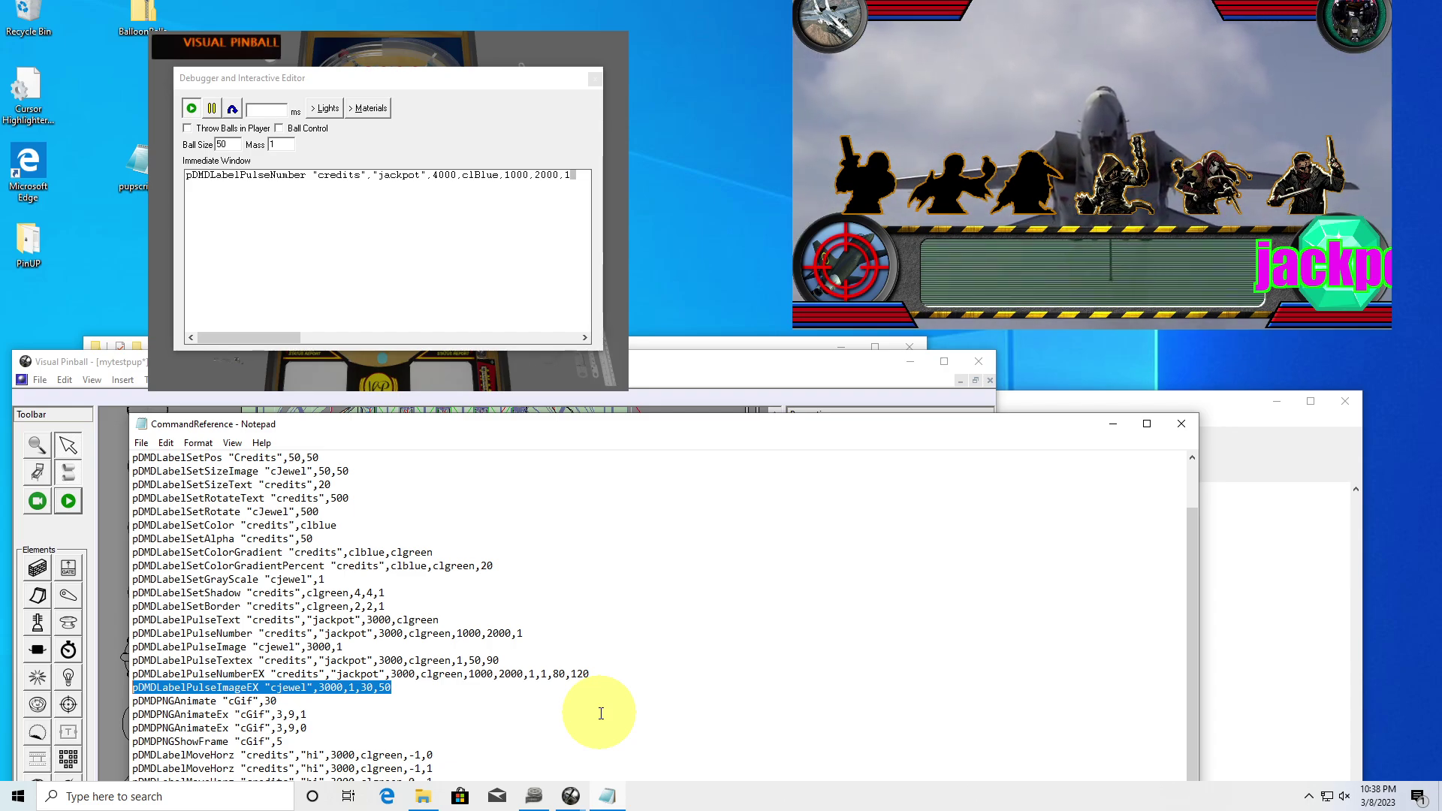
- Replace the old command with pDMDLabelPulseImageEX "cjewel",3000,1,30,50 and run it
click(419, 205)
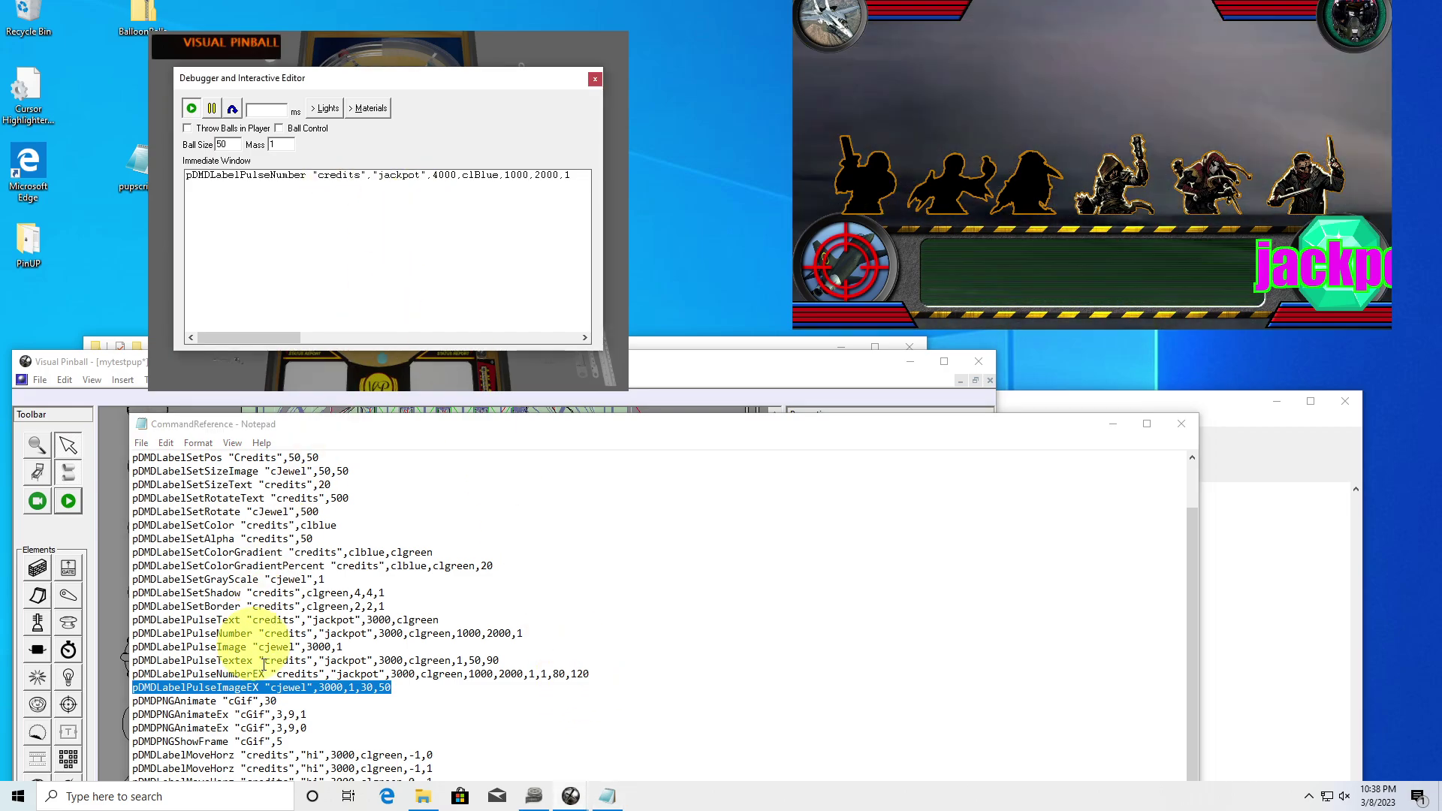
drag(408, 695, 132, 689)
key(ctrl+c)
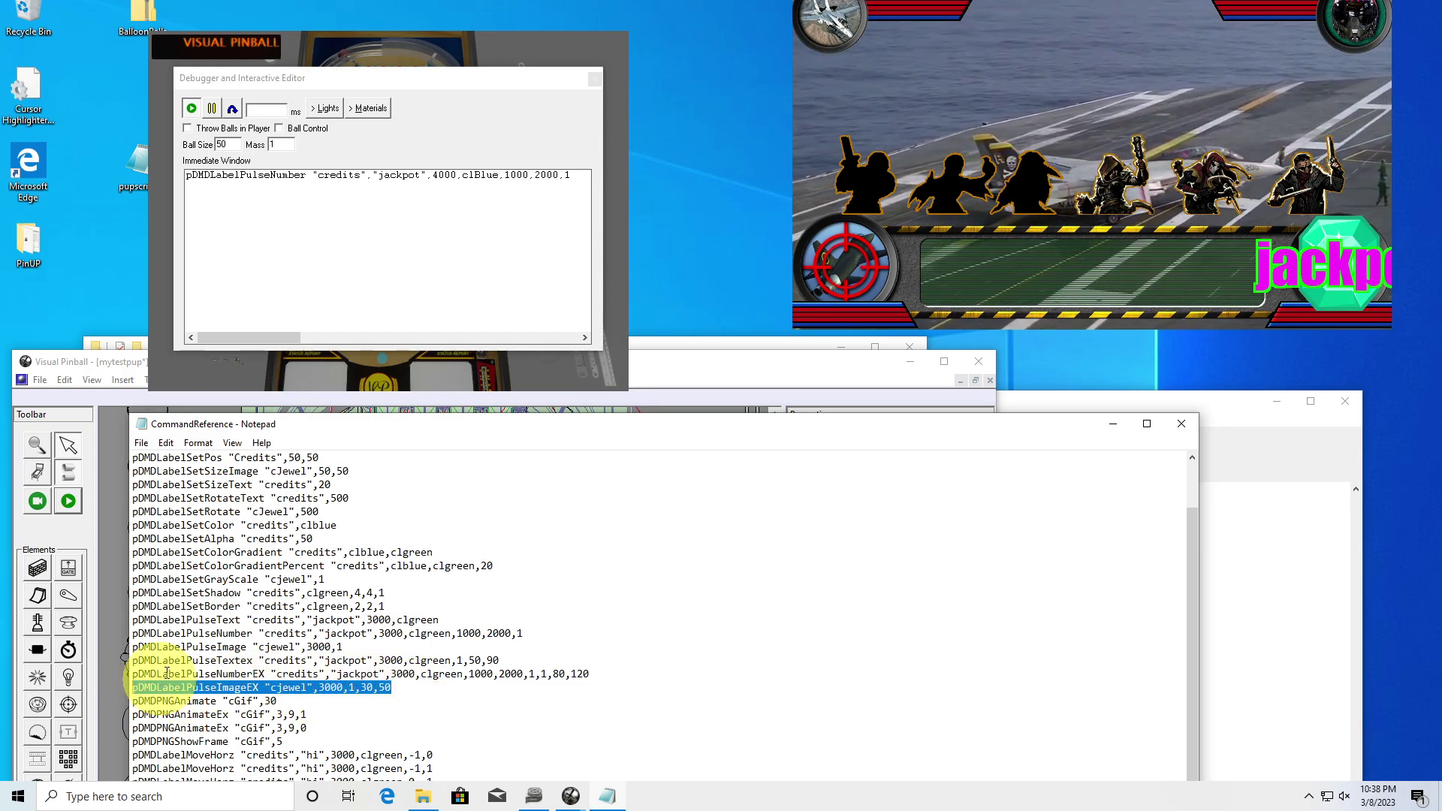
click(405, 178)
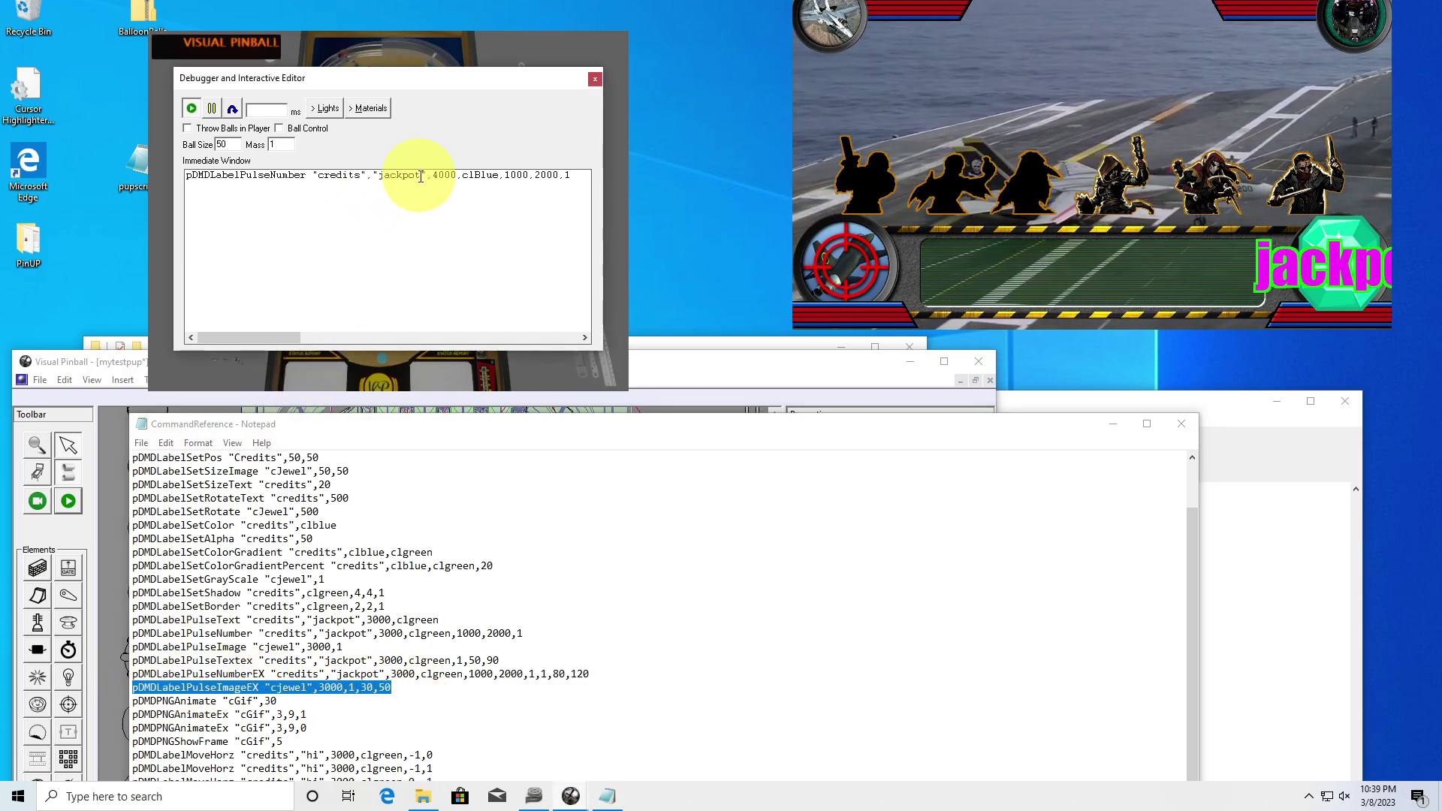
key(BackSpace)
key(BackSpace)
key(BackSpace)
key(BackSpace)
key(BackSpace)
key(BackSpace)
key(BackSpace)
key(BackSpace)
key(BackSpace)
key(BackSpace)
key(BackSpace)
key(BackSpace)
key(BackSpace)
key(BackSpace)
key(BackSpace)
key(BackSpace)
key(BackSpace)
key(BackSpace)
key(BackSpace)
key(BackSpace)
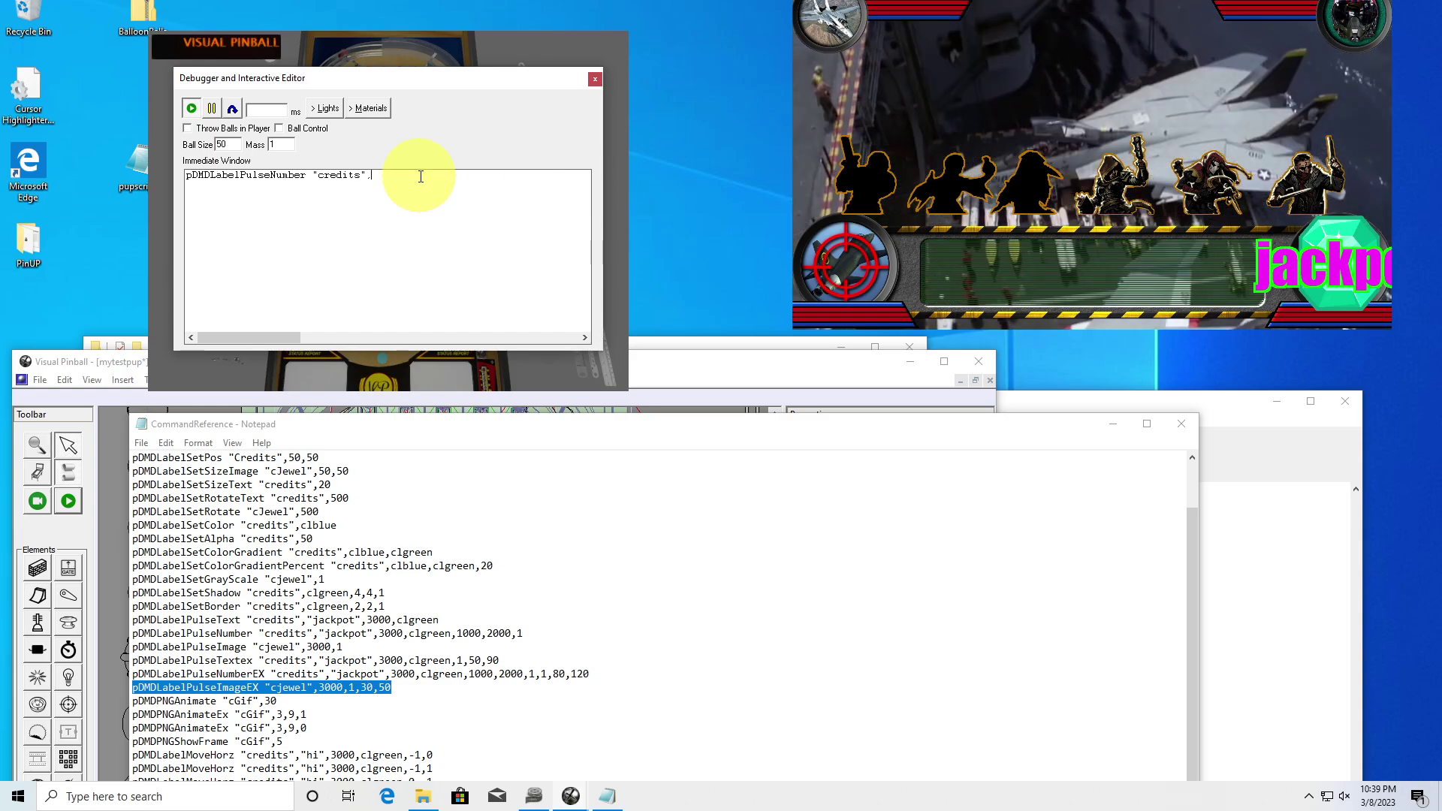
key(BackSpace)
key(BackSpace)
key(ctrl+v)
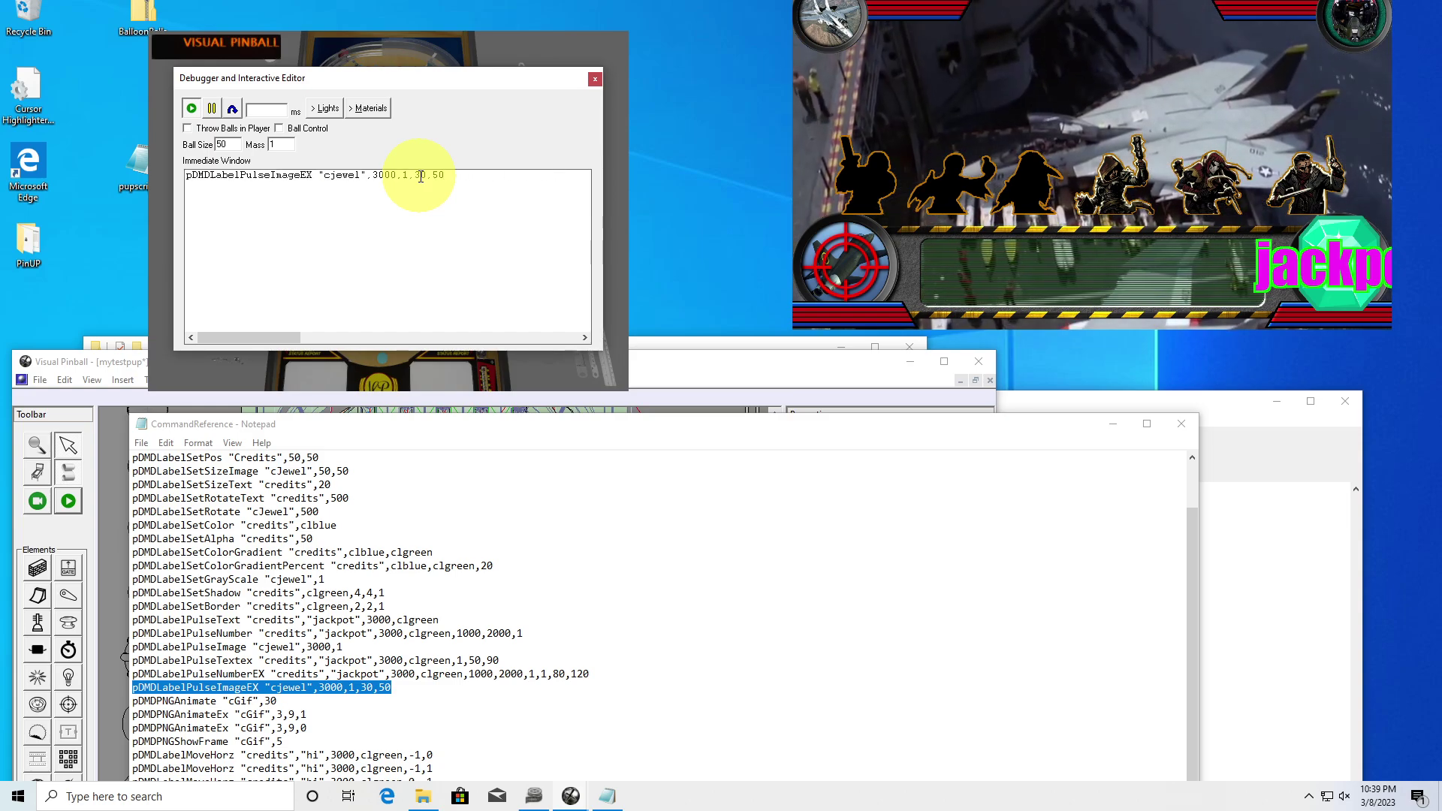
key(Return)
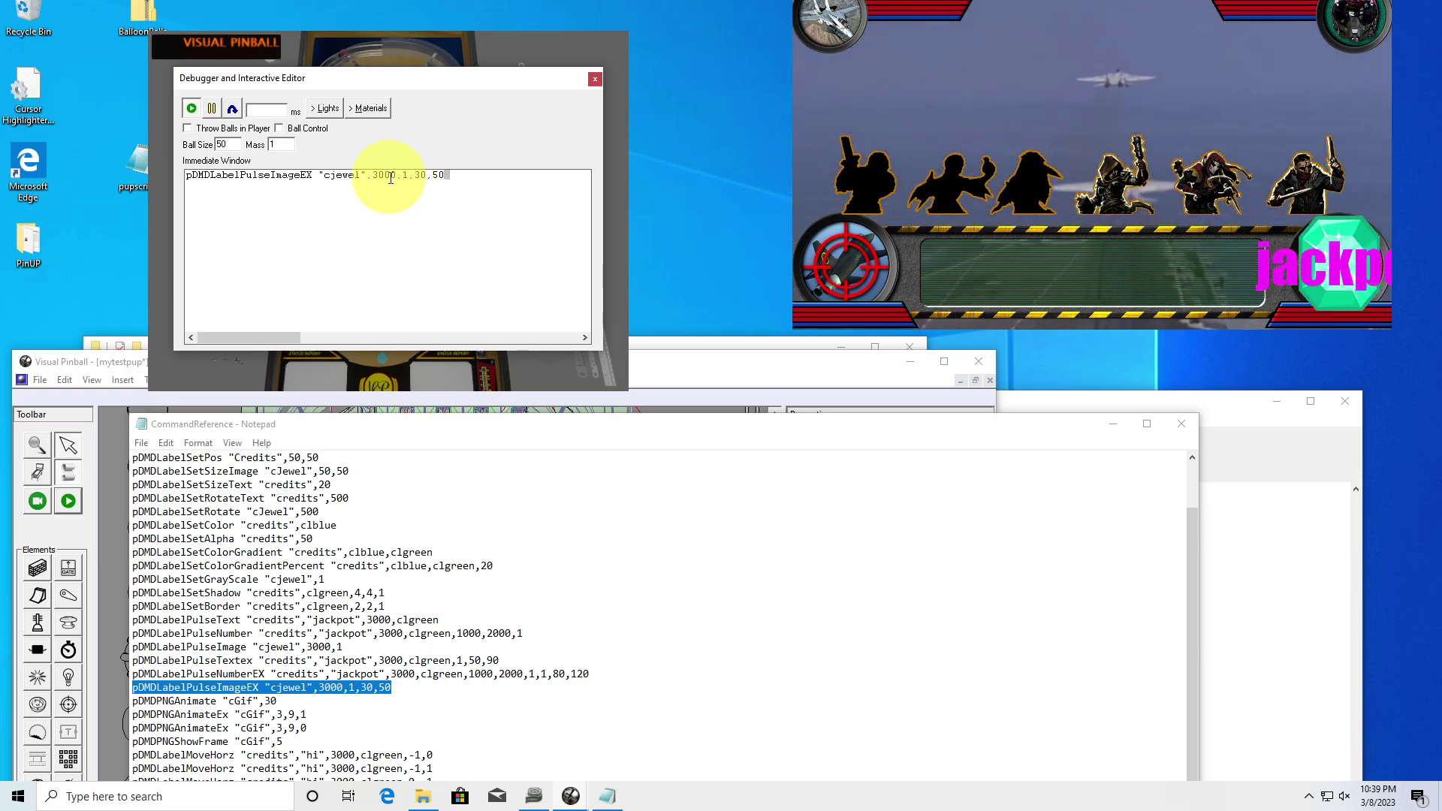
- Change the jewel pulse values 30 and 50 to 70 and 120 and run it again
click(390, 177)
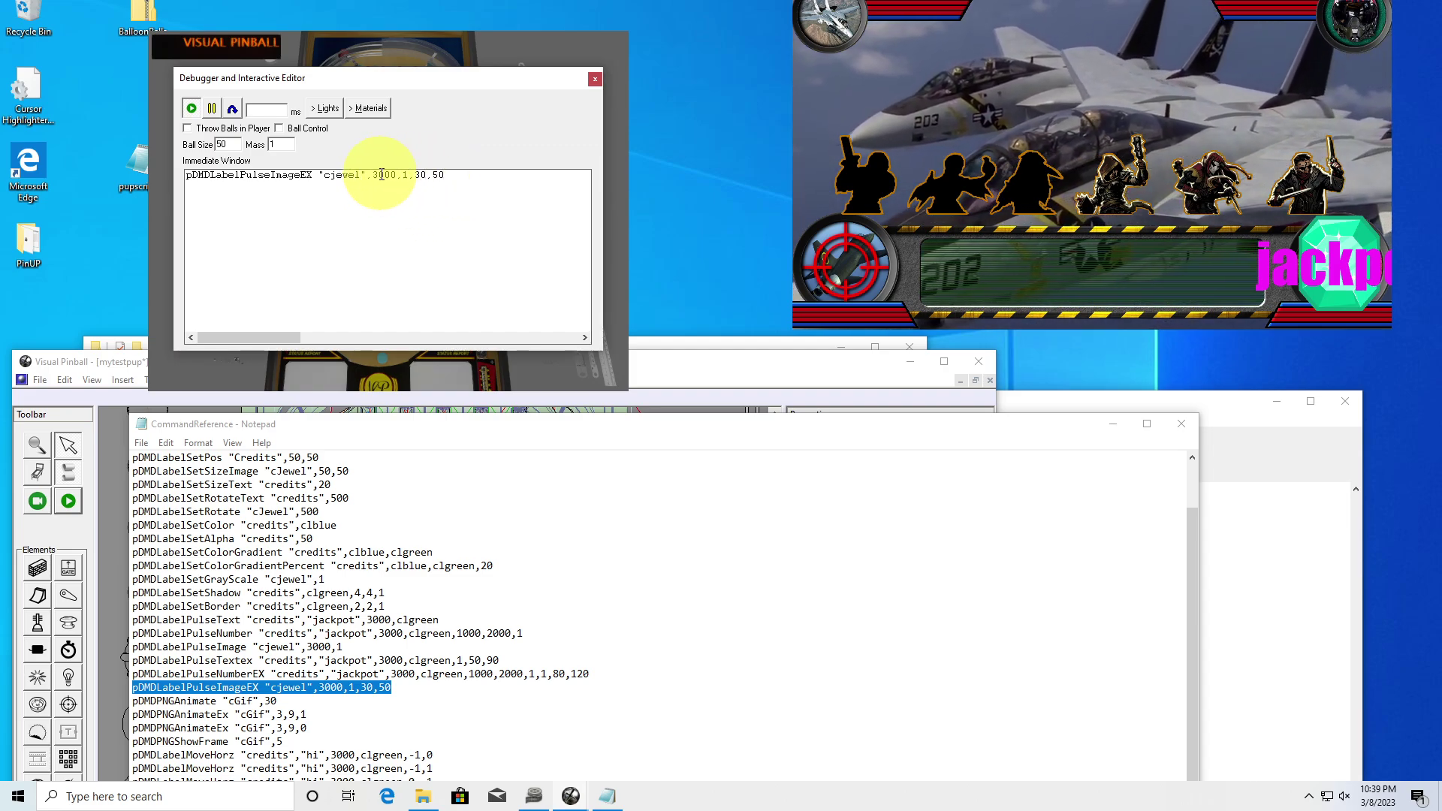
key(Left)
key(Left)
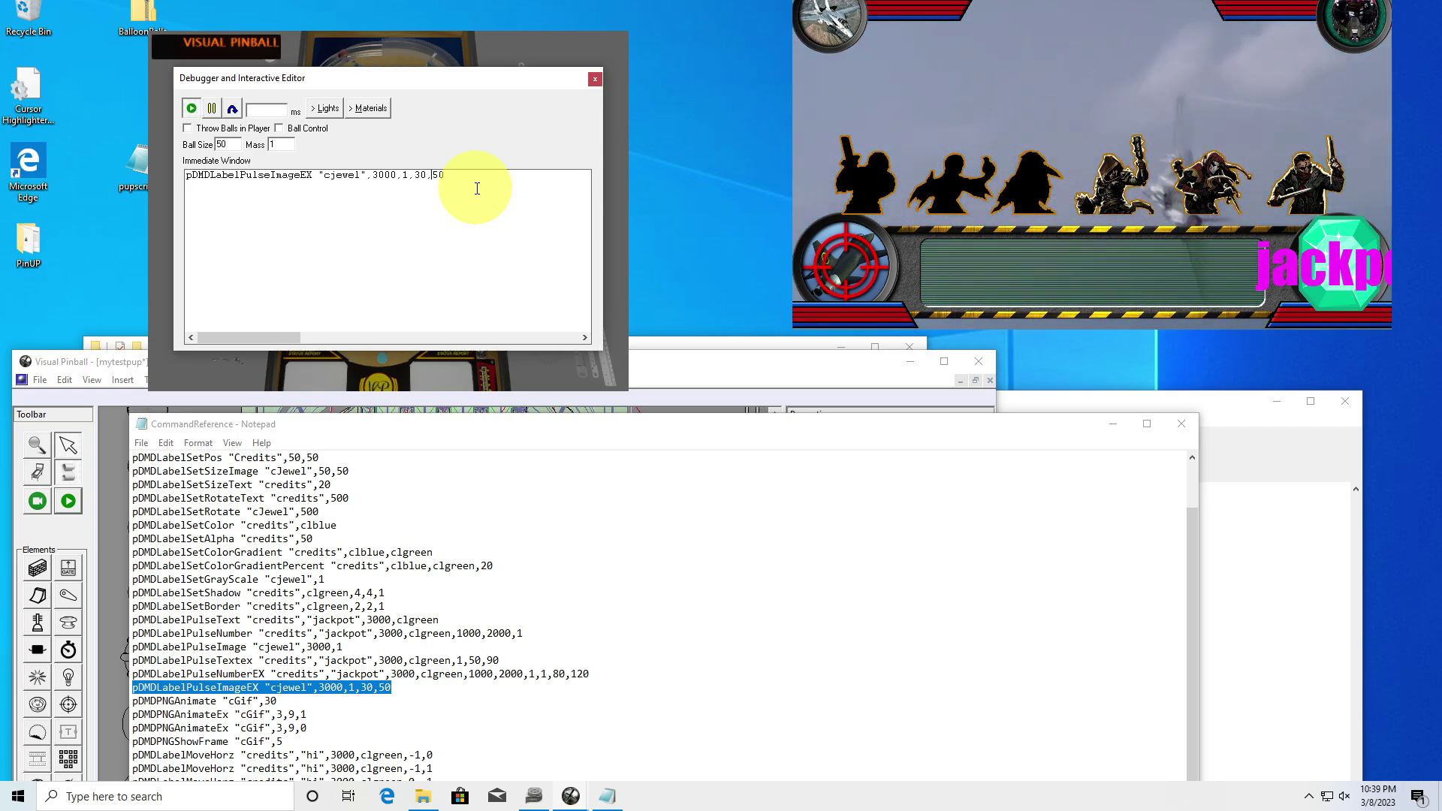
key(Right)
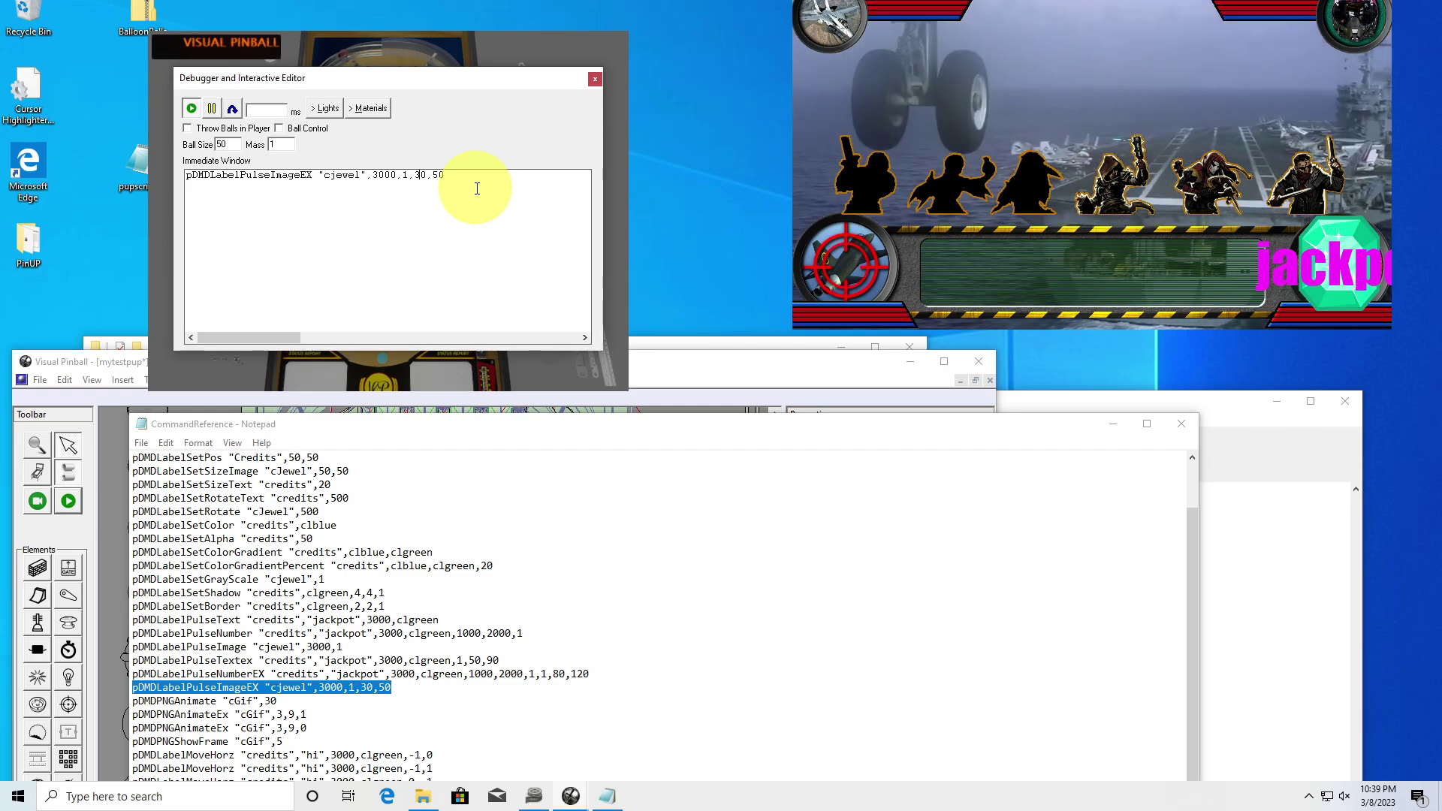
key(BackSpace)
key(BackSpace)
text(70)
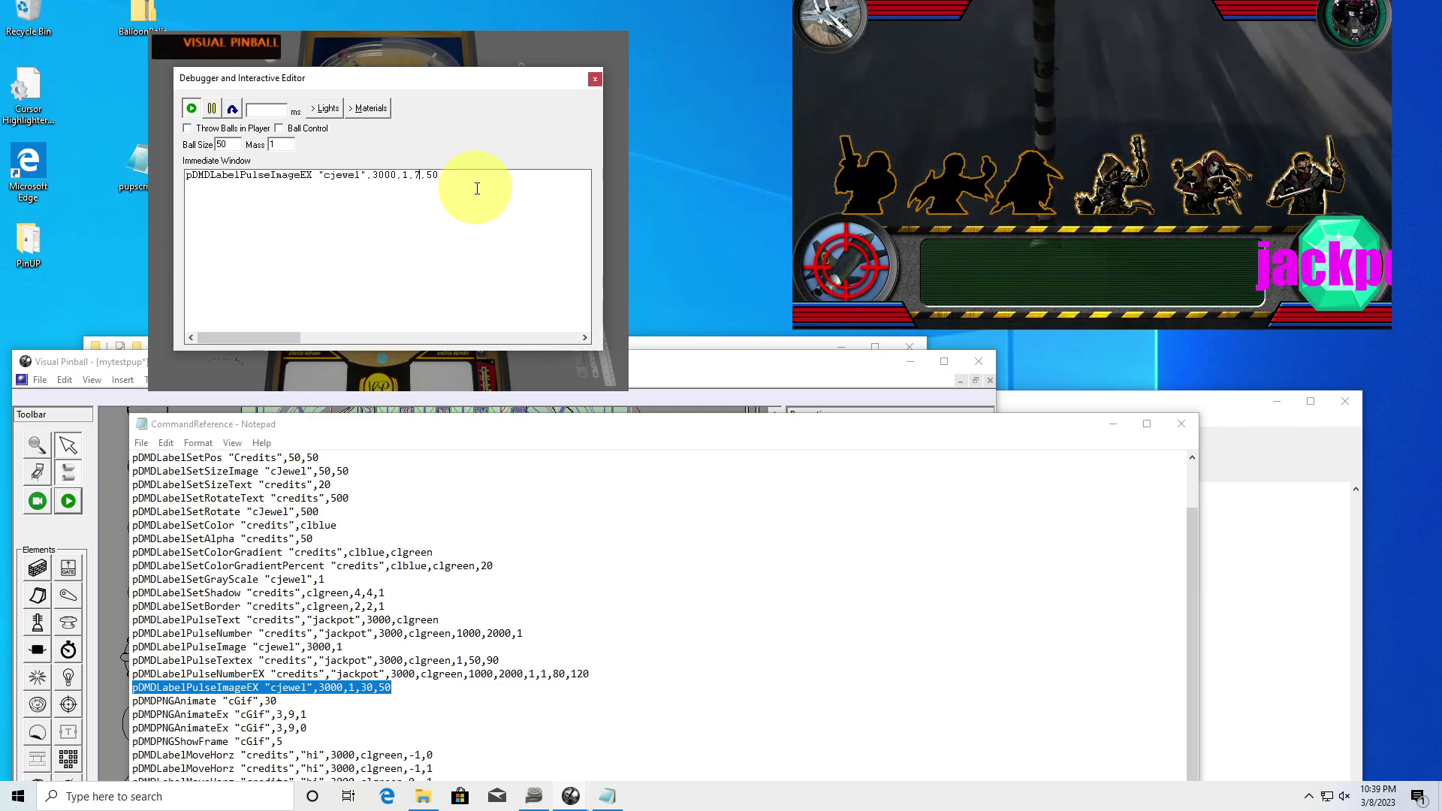
key(Delete)
key(Delete)
text(120)
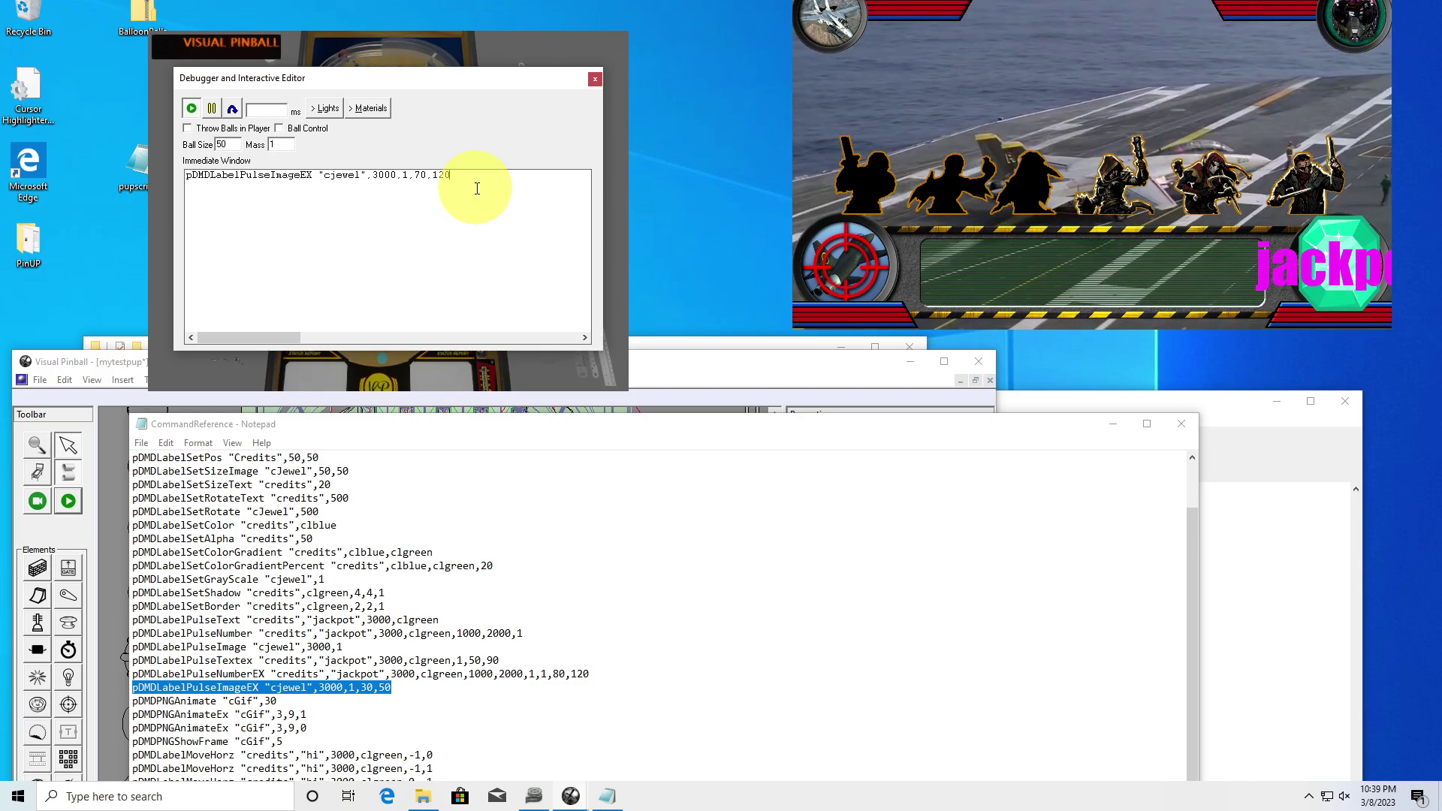
key(Return)
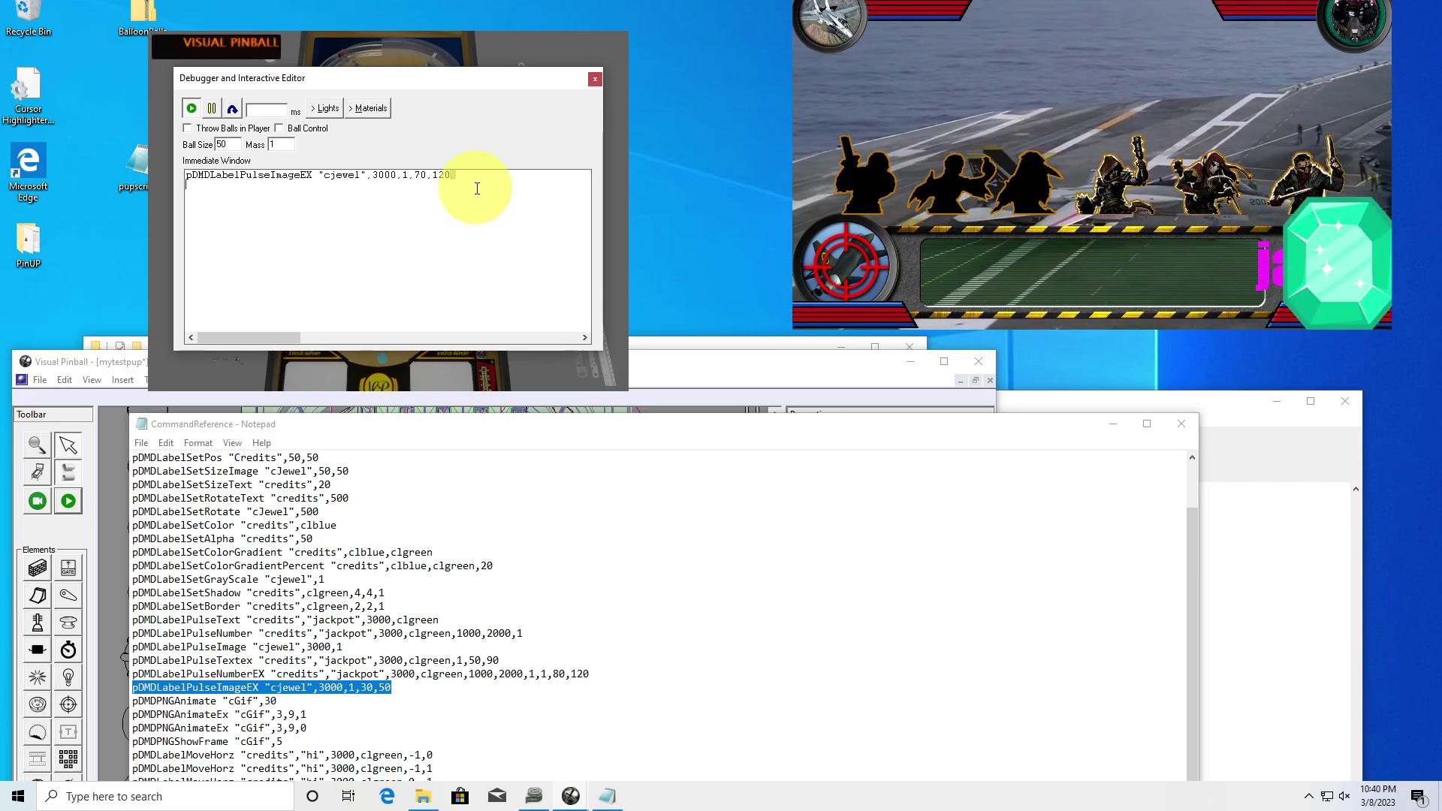
key(Up)
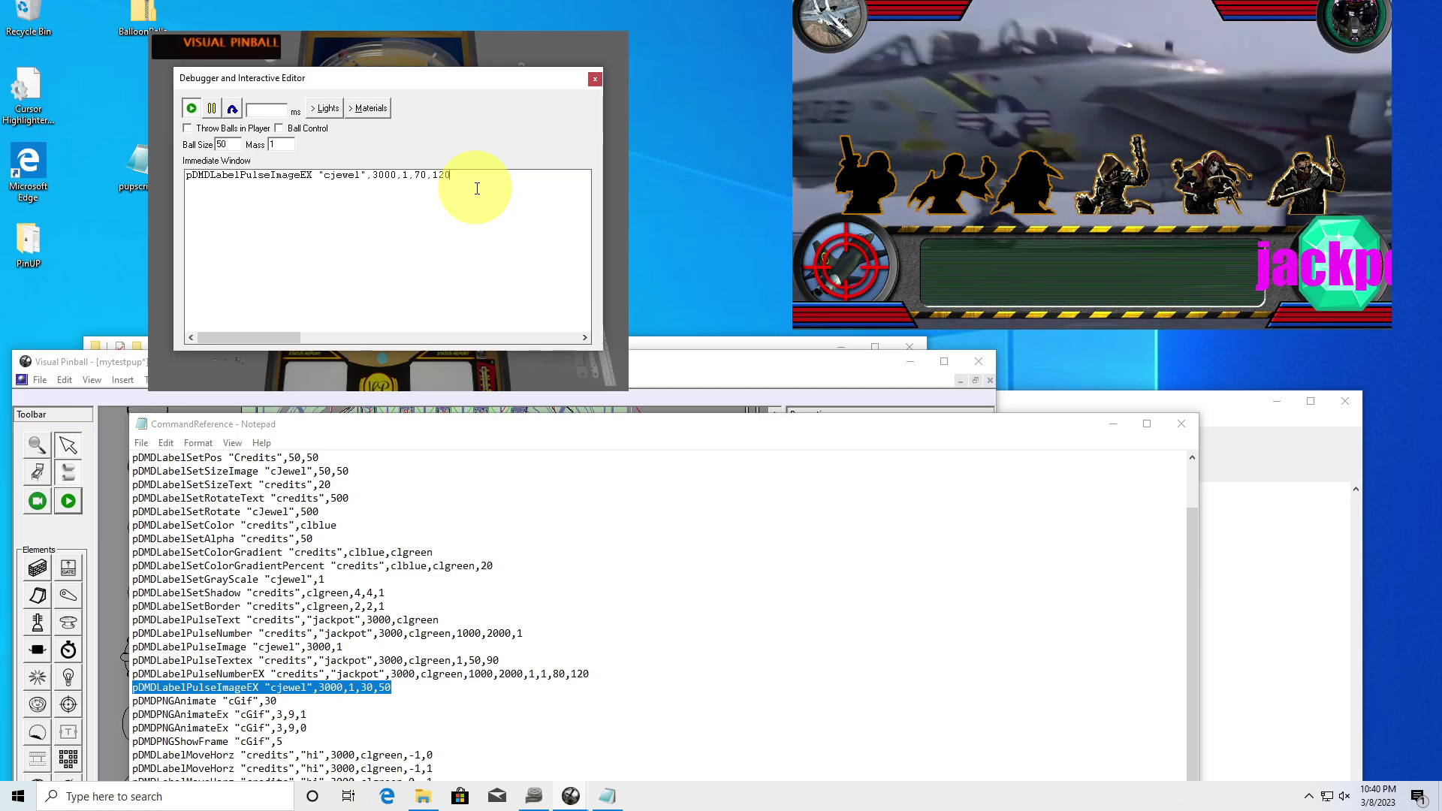